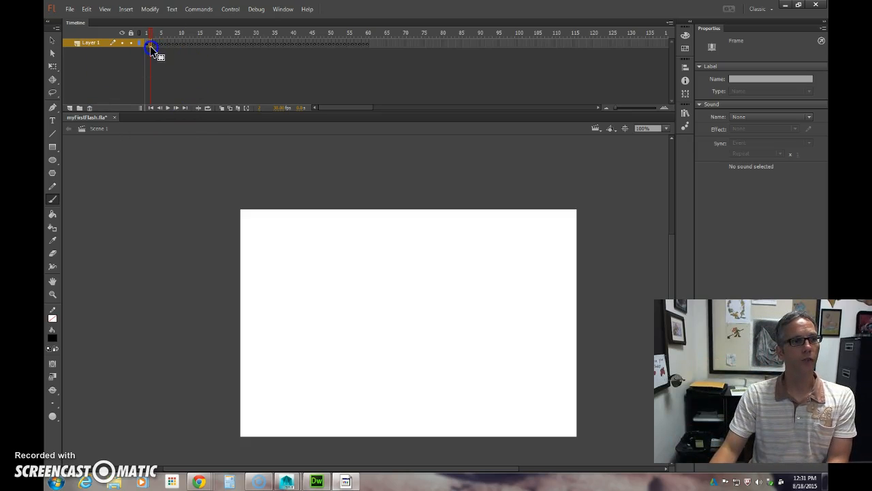
Extend Layer 1 by converting frames 61 to 90 to blank keyframes.
{"action": "left_click", "coordinate": [146, 44]}
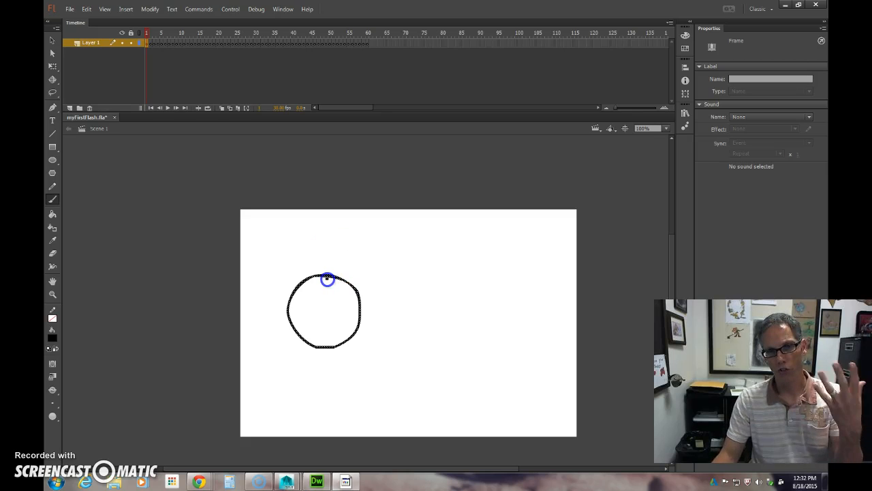
{"action": "left_click", "coordinate": [150, 45]}
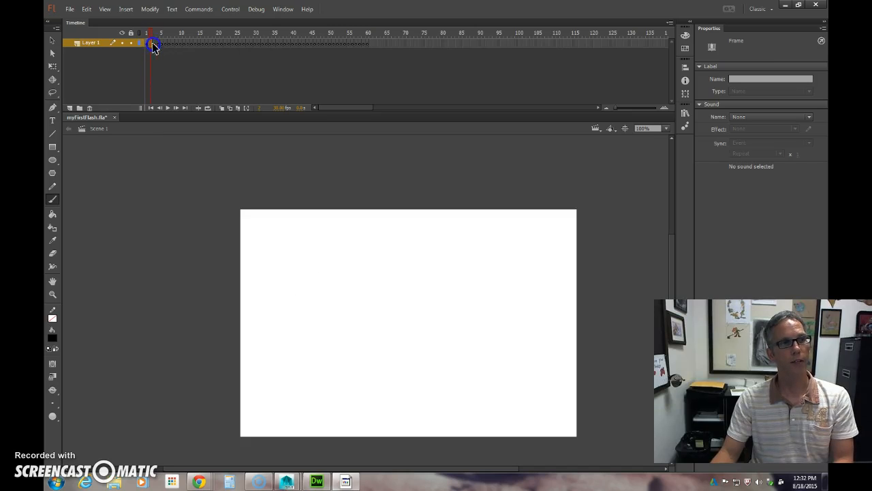
{"action": "left_click", "coordinate": [373, 46]}
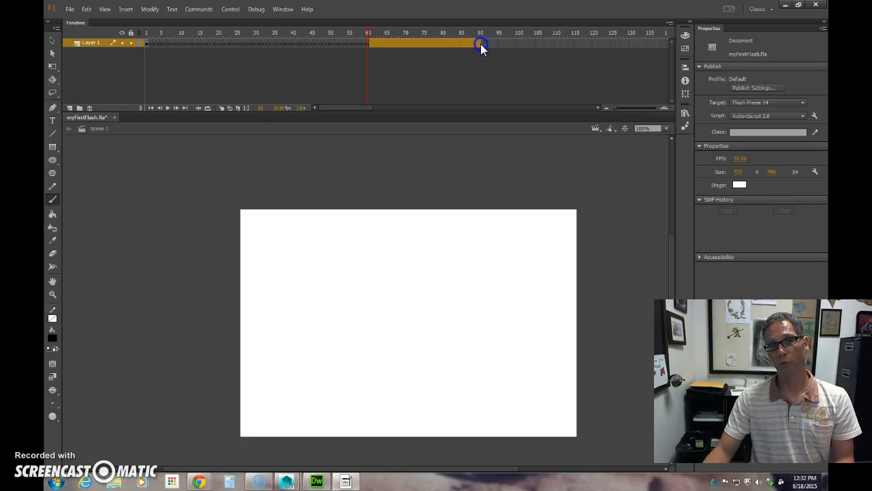
{"action": "key", "text": "F6"}
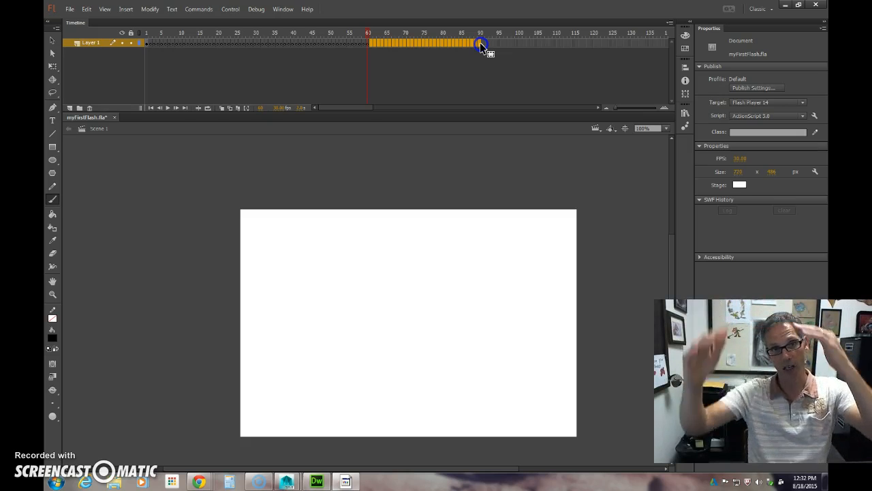
{"action": "right_click", "coordinate": [475, 41]}
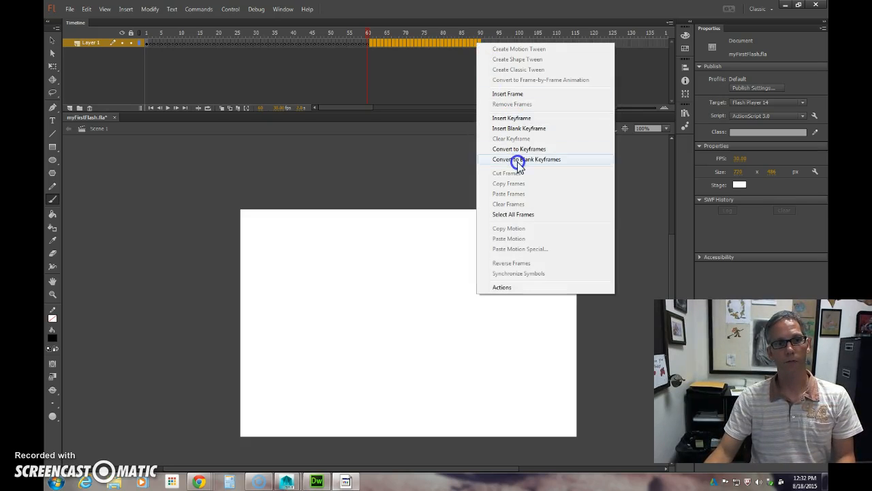
{"action": "left_click", "coordinate": [517, 159]}
{"action": "left_click", "coordinate": [480, 33]}
{"action": "left_click", "coordinate": [473, 69]}
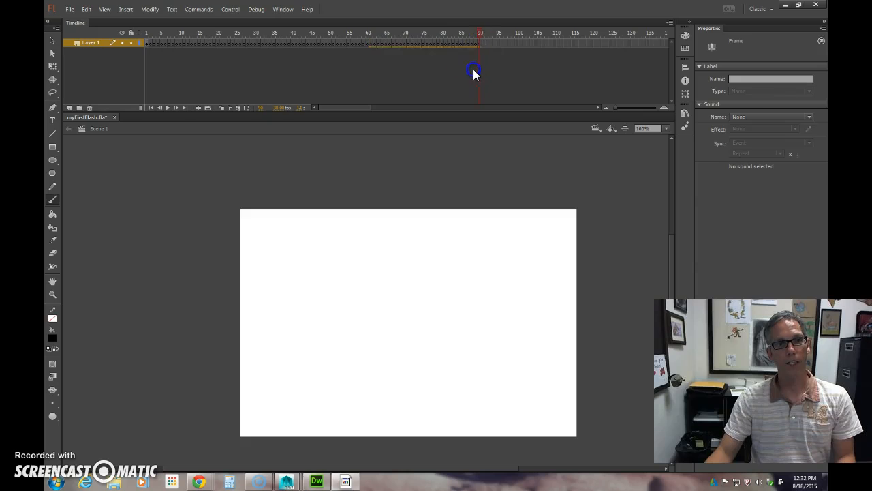
Play the animation from frame 1 to preview its timing and return the playhead to frame 1.
{"action": "left_click_drag", "start_coordinate": [347, 33], "coordinate": [135, 31]}
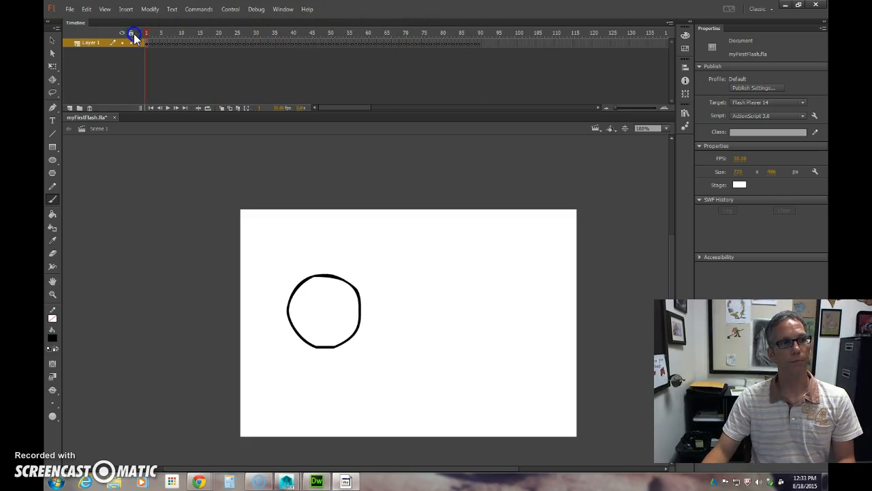
{"action": "left_click", "coordinate": [168, 108]}
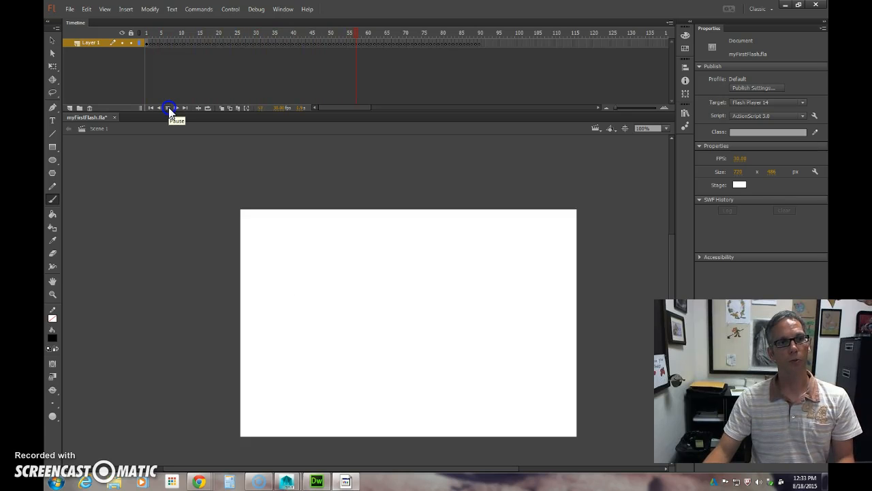
{"action": "left_click_drag", "start_coordinate": [481, 33], "coordinate": [145, 32]}
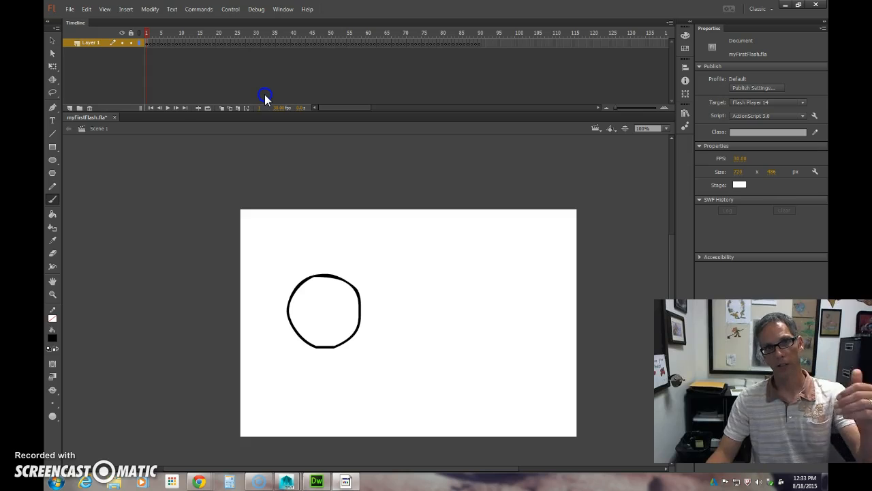
Select frame 2 of Layer 1 and turn on Onion Skin.
{"action": "left_click", "coordinate": [149, 48]}
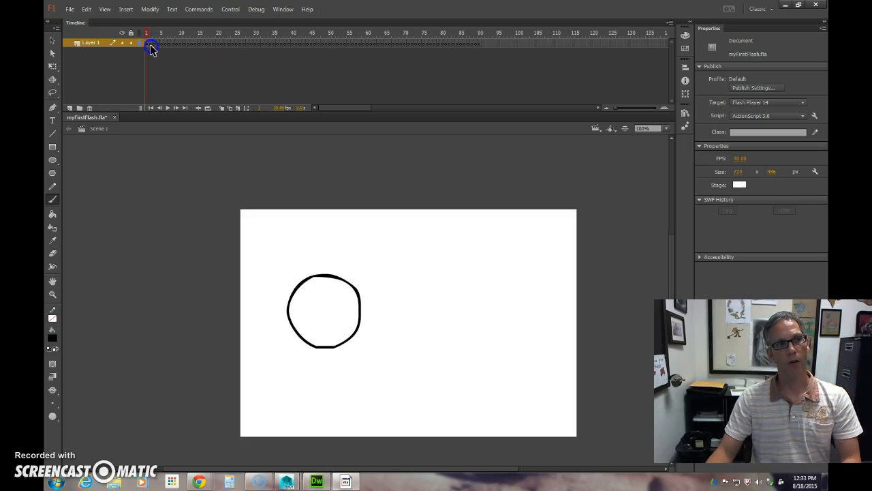
{"action": "left_click", "coordinate": [151, 44]}
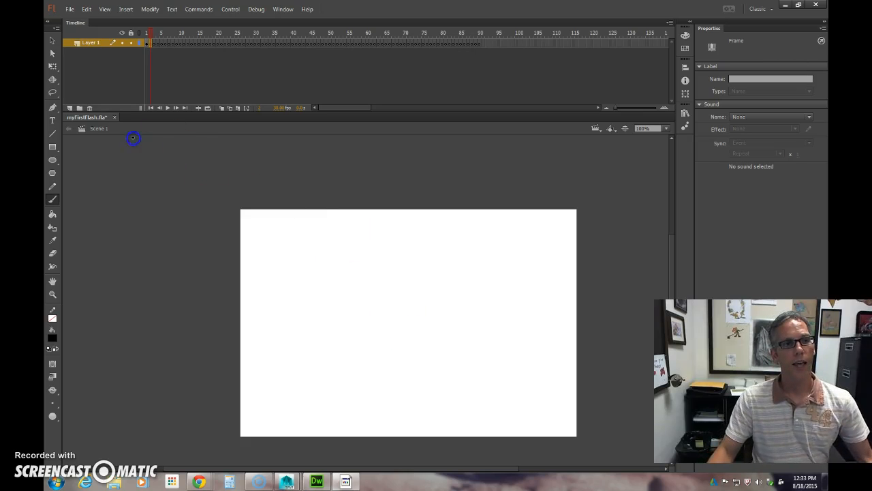
{"action": "left_click", "coordinate": [222, 109]}
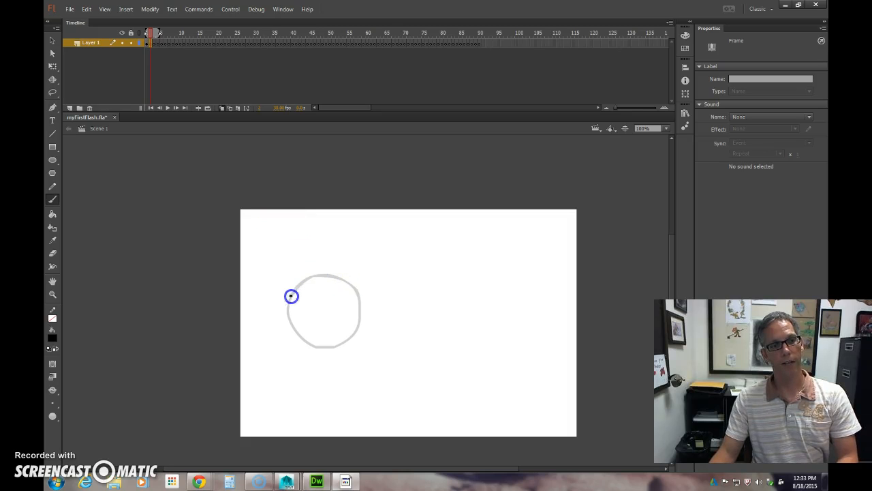
Check the circle on frame 1, and brush a second circle on frame 2, shifted slightly to its right.
{"action": "left_click", "coordinate": [147, 48]}
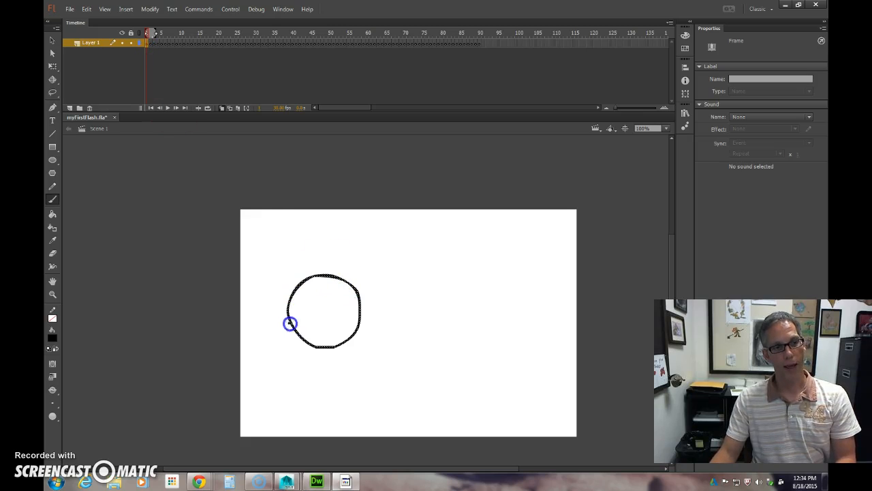
{"action": "left_click", "coordinate": [151, 49]}
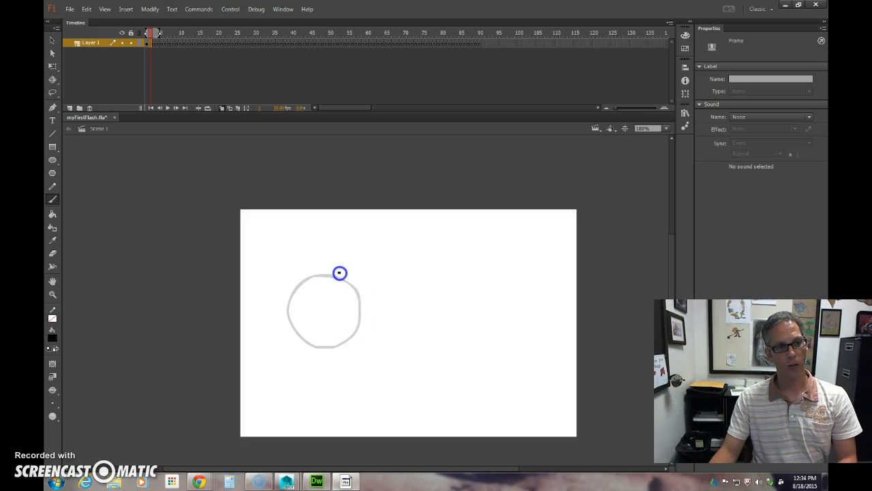
{"action": "mouse_move", "coordinate": [341, 276]}
{"action": "left_mouse_down"}
{"action": "mouse_move", "coordinate": [321, 277]}
{"action": "mouse_move", "coordinate": [303, 301]}
{"action": "mouse_move", "coordinate": [302, 321]}
{"action": "mouse_move", "coordinate": [319, 344]}
{"action": "mouse_move", "coordinate": [353, 346]}
{"action": "mouse_move", "coordinate": [375, 310]}
{"action": "mouse_move", "coordinate": [359, 282]}
{"action": "mouse_move", "coordinate": [331, 276]}
{"action": "left_mouse_up"}
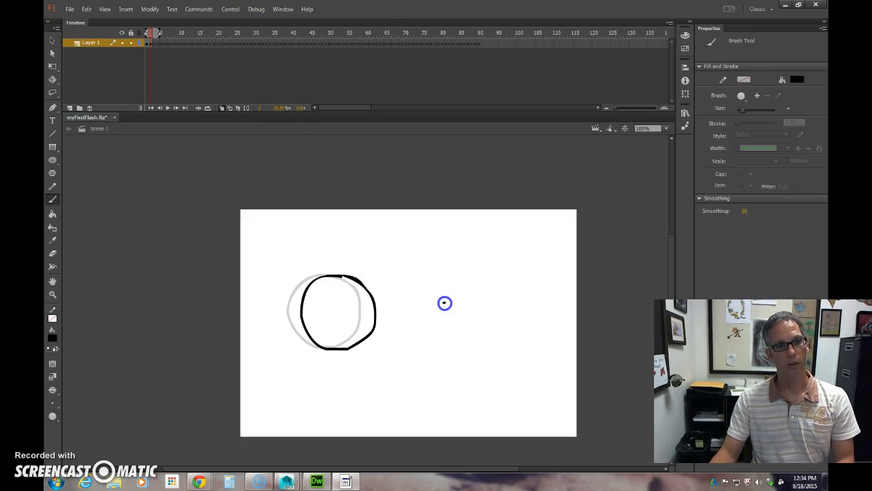
Scrub over the first two drawings and brush a circle on frame 3, offset slightly further right.
{"action": "left_click", "coordinate": [152, 37]}
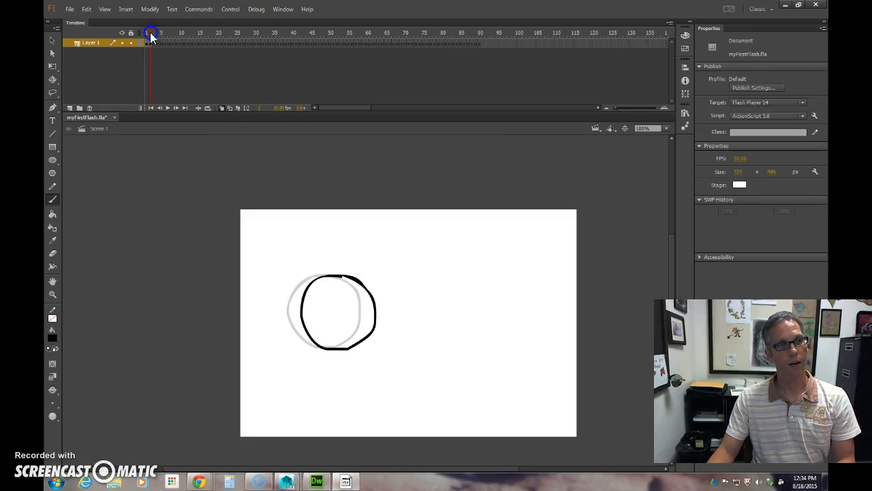
{"action": "left_click", "coordinate": [142, 33]}
{"action": "left_click_drag", "start_coordinate": [141, 33], "coordinate": [153, 34]}
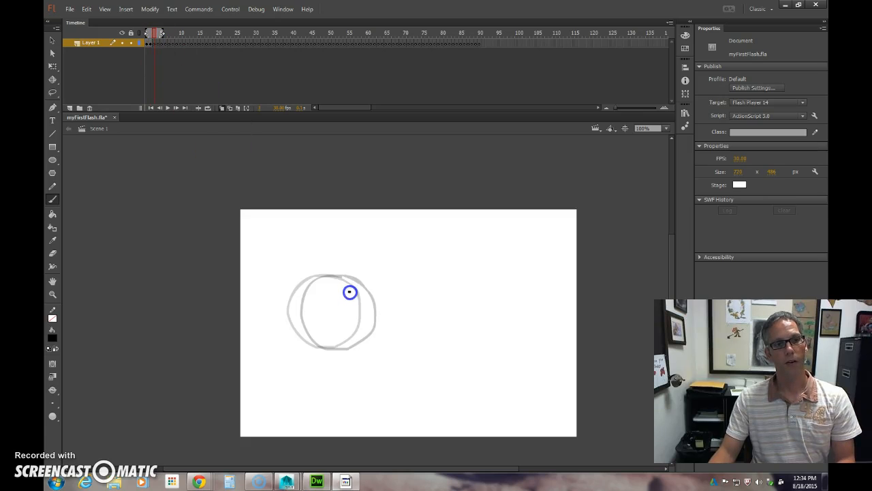
{"action": "mouse_move", "coordinate": [356, 276]}
{"action": "left_mouse_down"}
{"action": "mouse_move", "coordinate": [314, 308]}
{"action": "mouse_move", "coordinate": [319, 332]}
{"action": "mouse_move", "coordinate": [346, 350]}
{"action": "mouse_move", "coordinate": [374, 348]}
{"action": "mouse_move", "coordinate": [390, 320]}
{"action": "mouse_move", "coordinate": [387, 297]}
{"action": "mouse_move", "coordinate": [346, 278]}
{"action": "left_mouse_up"}
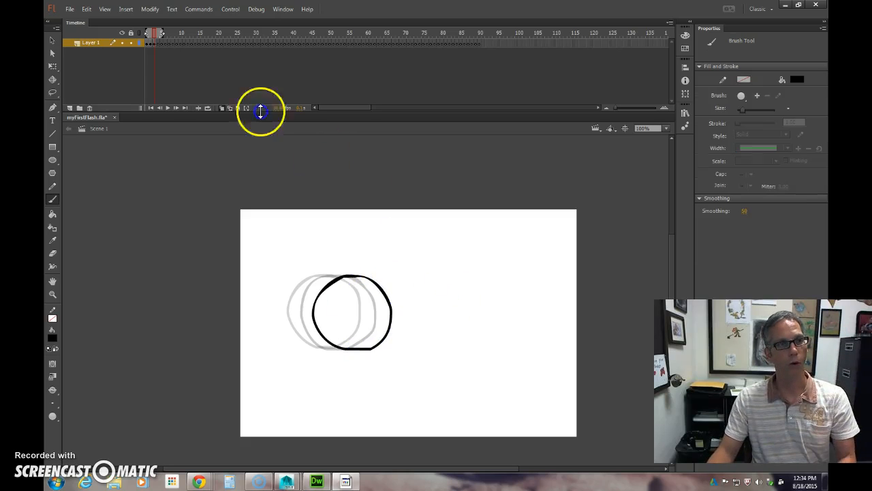
Examine how the onion skin range follows the playhead around blank frames 11 and 9.
{"action": "left_click_drag", "start_coordinate": [154, 35], "coordinate": [183, 34]}
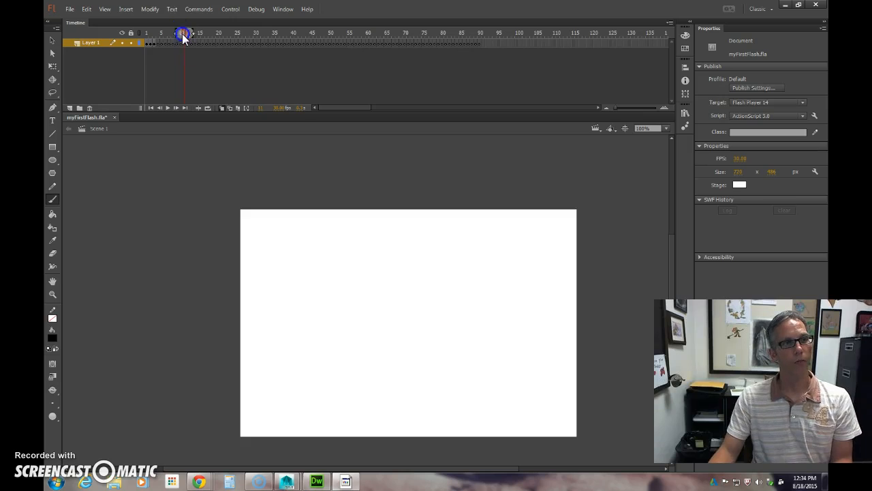
{"action": "left_click", "coordinate": [184, 44]}
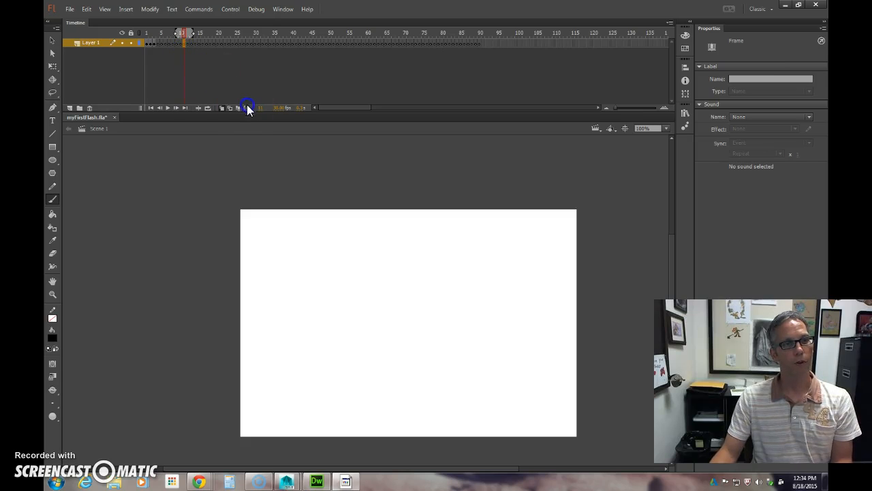
{"action": "mouse_move", "coordinate": [263, 112]}
{"action": "left_mouse_down"}
{"action": "mouse_move", "coordinate": [247, 108]}
{"action": "mouse_move", "coordinate": [254, 108]}
{"action": "left_mouse_up"}
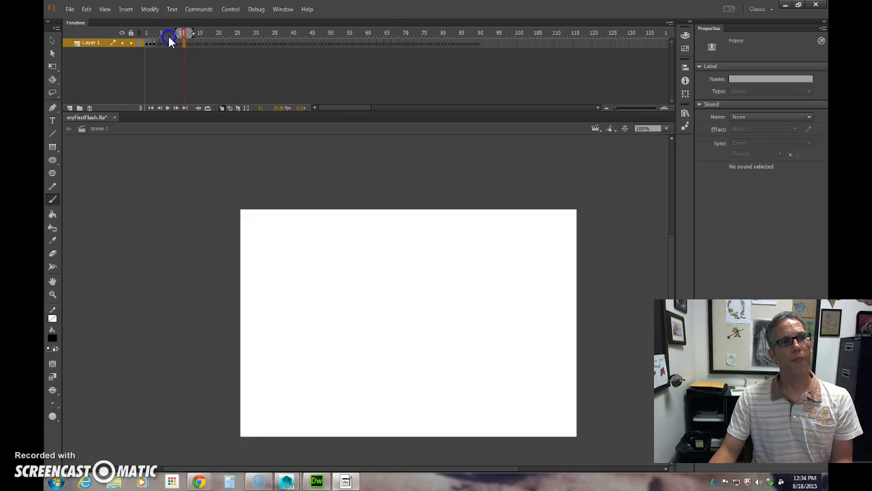
{"action": "mouse_move", "coordinate": [194, 37]}
{"action": "left_mouse_down"}
{"action": "mouse_move", "coordinate": [183, 38]}
{"action": "mouse_move", "coordinate": [197, 36]}
{"action": "mouse_move", "coordinate": [190, 46]}
{"action": "mouse_move", "coordinate": [180, 37]}
{"action": "mouse_move", "coordinate": [183, 49]}
{"action": "left_mouse_up"}
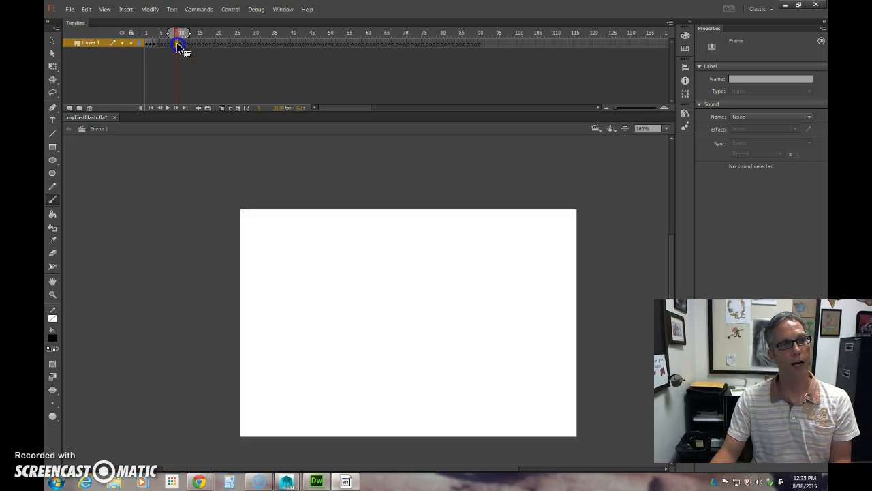
Return to frame 2 and narrow the onion skin range to one frame on either side.
{"action": "left_click_drag", "start_coordinate": [177, 33], "coordinate": [151, 31]}
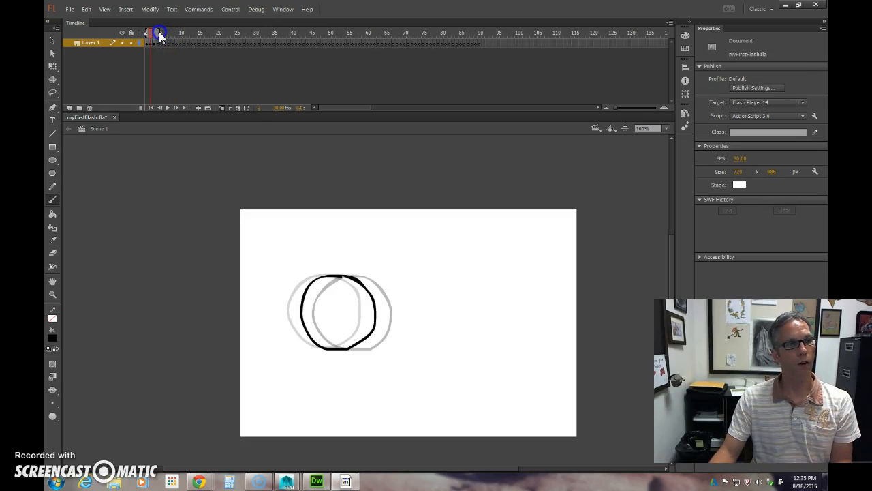
{"action": "left_click_drag", "start_coordinate": [156, 34], "coordinate": [152, 41]}
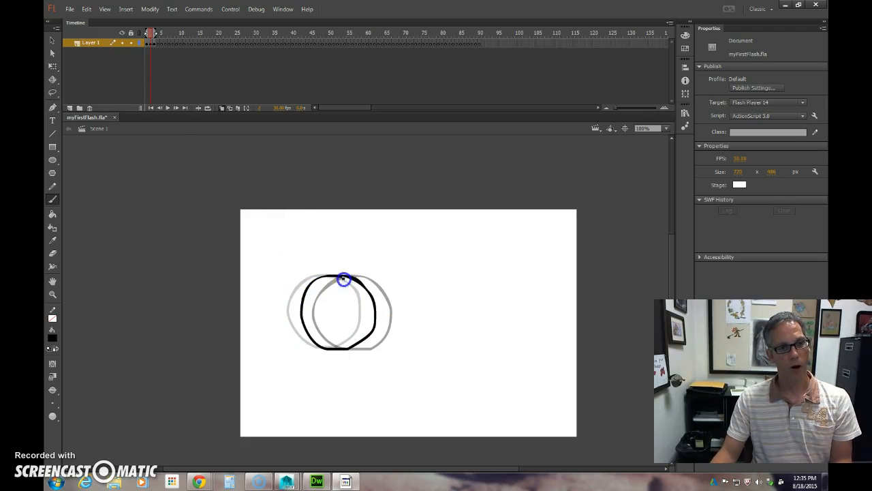
{"action": "left_click", "coordinate": [151, 38]}
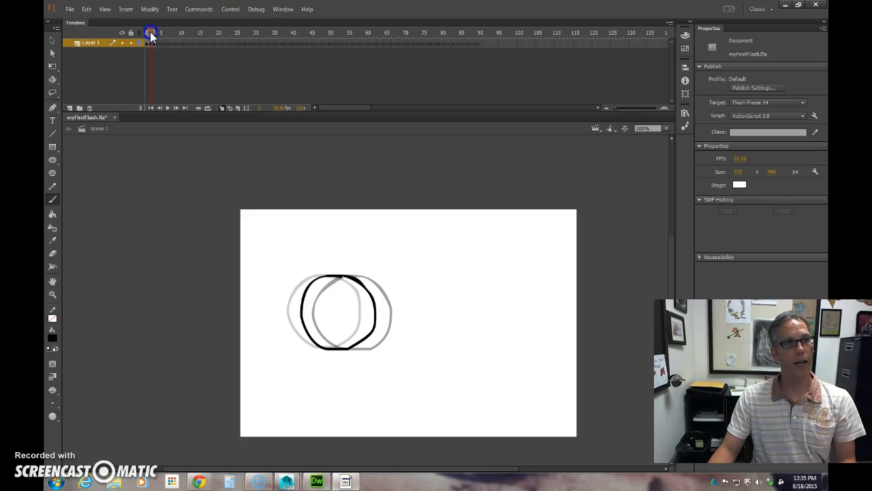
With the onion skin range reaching back to frame 1, brush a larger circle on frame 10, higher and further right.
{"action": "mouse_move", "coordinate": [151, 35]}
{"action": "left_mouse_down"}
{"action": "mouse_move", "coordinate": [142, 35]}
{"action": "mouse_move", "coordinate": [178, 36]}
{"action": "mouse_move", "coordinate": [142, 34]}
{"action": "left_mouse_up"}
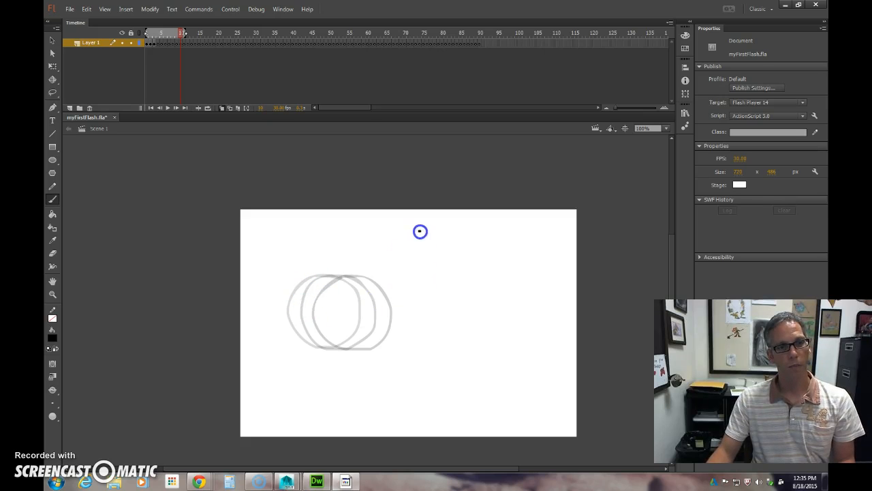
{"action": "left_click", "coordinate": [229, 50]}
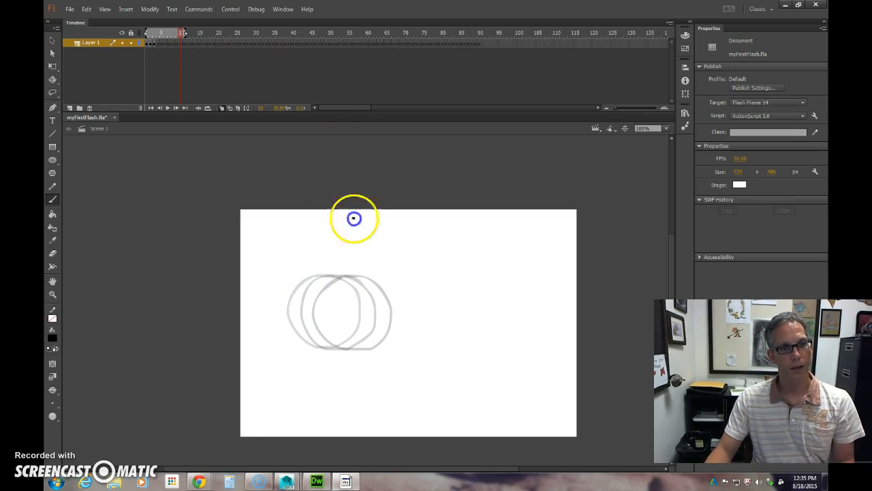
{"action": "mouse_move", "coordinate": [404, 254]}
{"action": "left_mouse_down"}
{"action": "mouse_move", "coordinate": [370, 267]}
{"action": "mouse_move", "coordinate": [356, 295]}
{"action": "mouse_move", "coordinate": [363, 319]}
{"action": "mouse_move", "coordinate": [389, 341]}
{"action": "mouse_move", "coordinate": [421, 335]}
{"action": "mouse_move", "coordinate": [434, 307]}
{"action": "mouse_move", "coordinate": [422, 266]}
{"action": "mouse_move", "coordinate": [405, 254]}
{"action": "left_mouse_up"}
Go to frame 15 with the onion skin range starting at frame 1, and brush a triangle near the stage's right side.
{"action": "left_click", "coordinate": [181, 31]}
{"action": "mouse_move", "coordinate": [187, 34]}
{"action": "left_mouse_down"}
{"action": "mouse_move", "coordinate": [203, 34]}
{"action": "mouse_move", "coordinate": [146, 33]}
{"action": "left_mouse_up"}
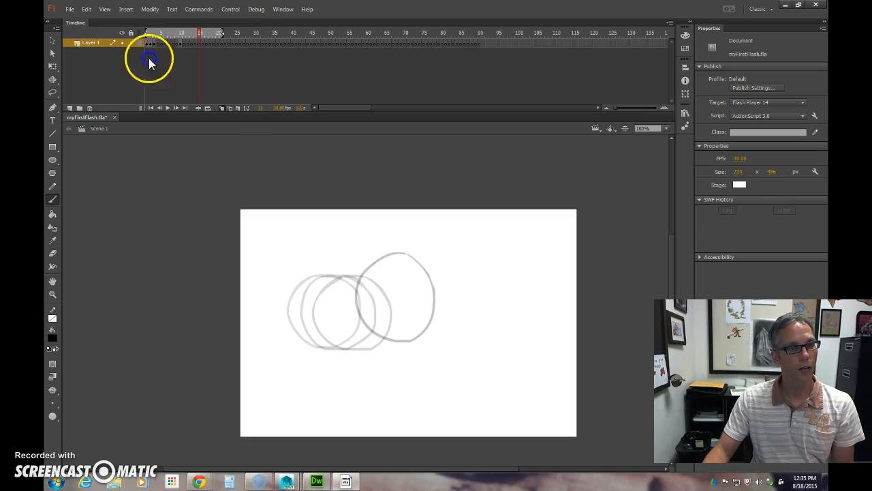
{"action": "mouse_move", "coordinate": [519, 276]}
{"action": "left_mouse_down"}
{"action": "mouse_move", "coordinate": [479, 333]}
{"action": "mouse_move", "coordinate": [541, 337]}
{"action": "mouse_move", "coordinate": [551, 321]}
{"action": "mouse_move", "coordinate": [520, 272]}
{"action": "left_mouse_up"}
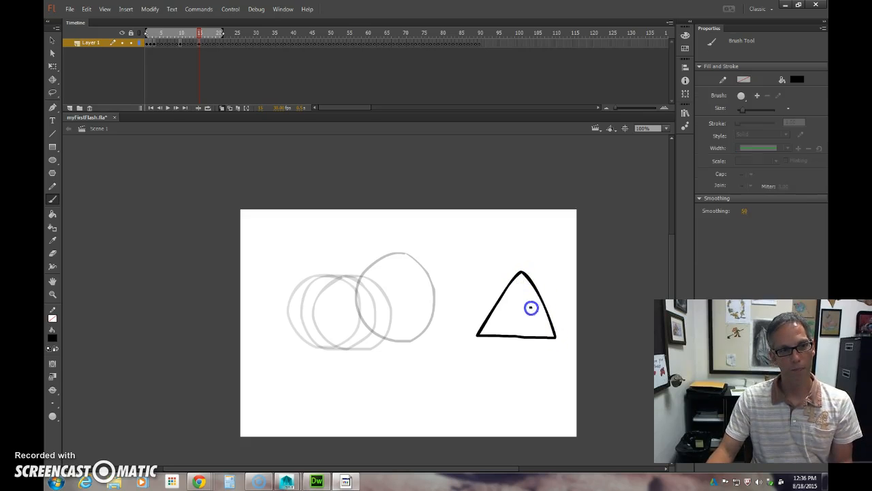
Brush an in-between circle on frame 7, midway between the circles on frames 3 and 10, using the onion skin as a guide.
{"action": "mouse_move", "coordinate": [200, 43]}
{"action": "left_mouse_down"}
{"action": "mouse_move", "coordinate": [180, 46]}
{"action": "mouse_move", "coordinate": [145, 30]}
{"action": "mouse_move", "coordinate": [182, 34]}
{"action": "left_mouse_up"}
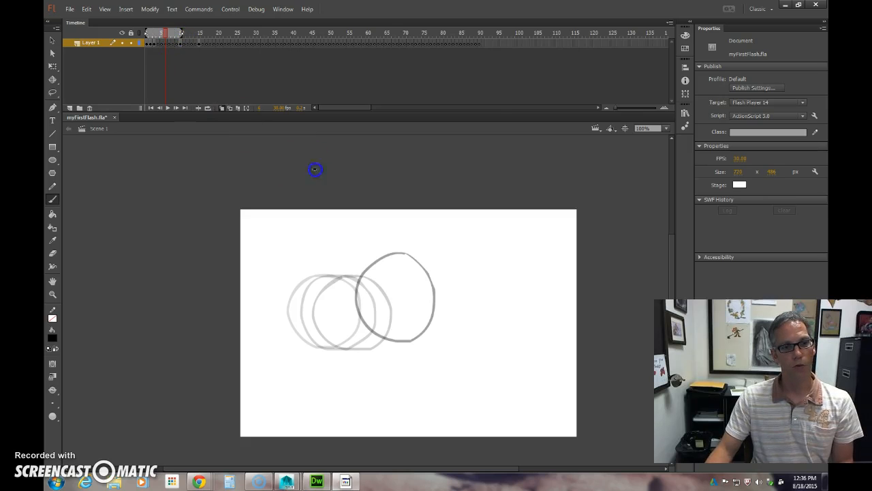
{"action": "left_click_drag", "start_coordinate": [165, 33], "coordinate": [156, 35]}
{"action": "left_click", "coordinate": [156, 44]}
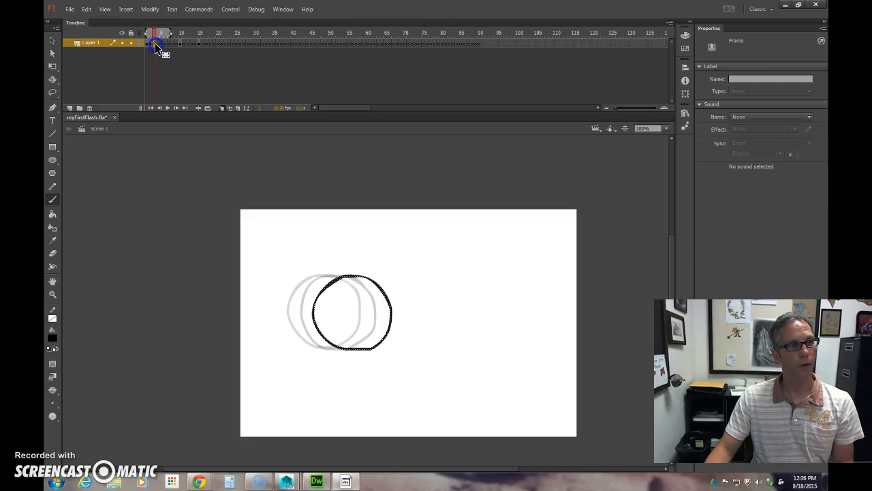
{"action": "mouse_move", "coordinate": [156, 36]}
{"action": "left_mouse_down"}
{"action": "mouse_move", "coordinate": [188, 36]}
{"action": "mouse_move", "coordinate": [152, 34]}
{"action": "mouse_move", "coordinate": [167, 38]}
{"action": "left_mouse_up"}
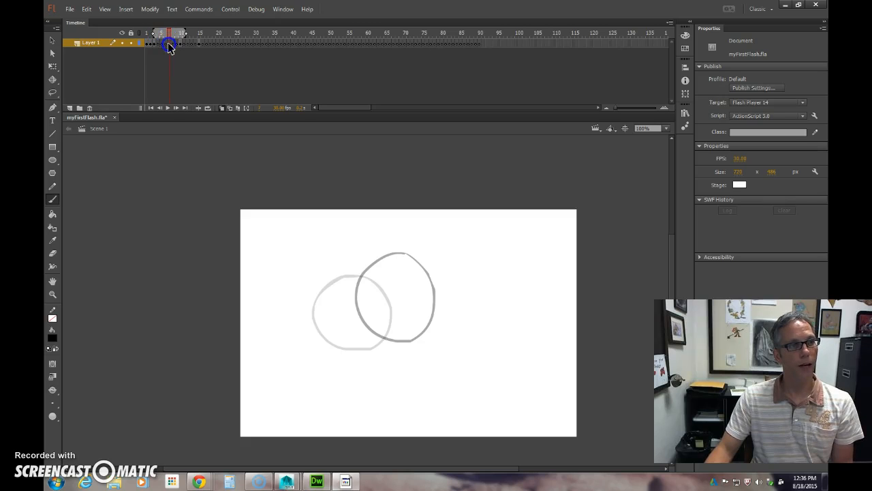
{"action": "left_click", "coordinate": [170, 43]}
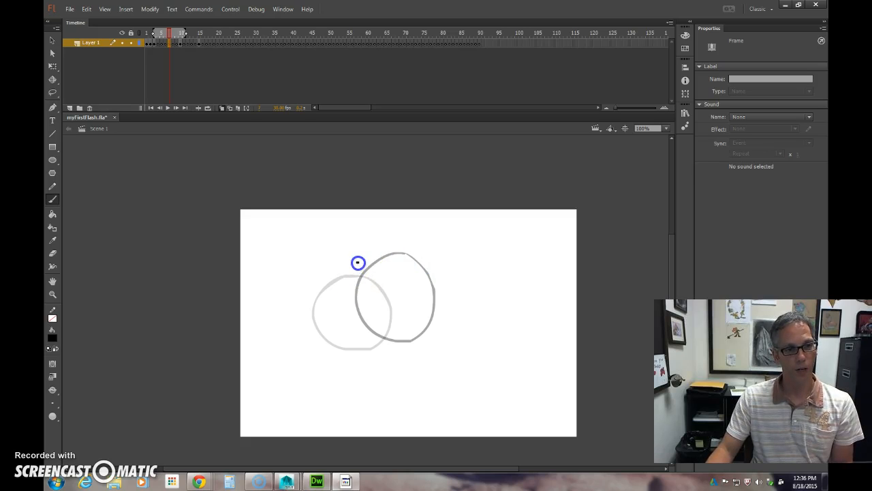
{"action": "mouse_move", "coordinate": [352, 270]}
{"action": "left_mouse_down"}
{"action": "mouse_move", "coordinate": [385, 264]}
{"action": "mouse_move", "coordinate": [402, 285]}
{"action": "mouse_move", "coordinate": [407, 325]}
{"action": "mouse_move", "coordinate": [390, 345]}
{"action": "mouse_move", "coordinate": [347, 343]}
{"action": "mouse_move", "coordinate": [333, 323]}
{"action": "mouse_move", "coordinate": [330, 303]}
{"action": "mouse_move", "coordinate": [360, 270]}
{"action": "left_mouse_up"}
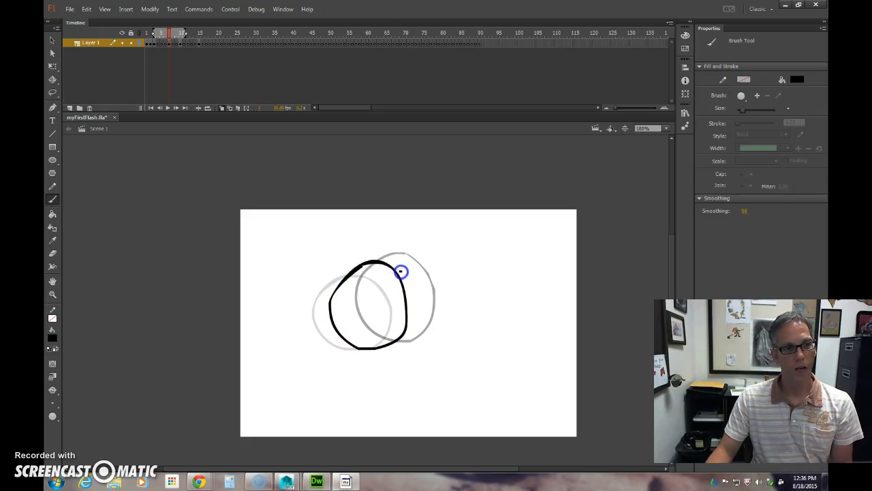
On frame 5, set the onion skin range to frames 3 through 7 and brush an in-between circle.
{"action": "left_click", "coordinate": [170, 32]}
{"action": "mouse_move", "coordinate": [169, 32]}
{"action": "left_mouse_down"}
{"action": "mouse_move", "coordinate": [136, 32]}
{"action": "mouse_move", "coordinate": [181, 33]}
{"action": "mouse_move", "coordinate": [140, 34]}
{"action": "mouse_move", "coordinate": [165, 38]}
{"action": "left_mouse_up"}
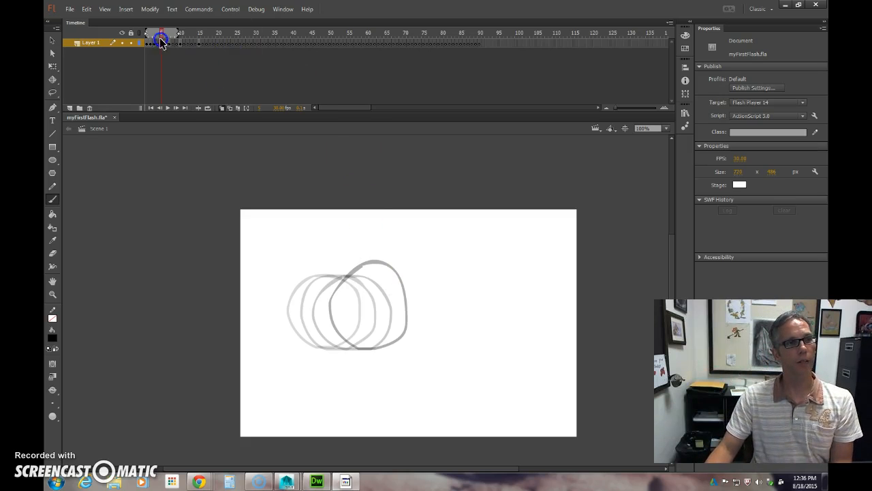
{"action": "mouse_move", "coordinate": [152, 33]}
{"action": "left_mouse_down"}
{"action": "mouse_move", "coordinate": [176, 36]}
{"action": "mouse_move", "coordinate": [158, 37]}
{"action": "left_mouse_up"}
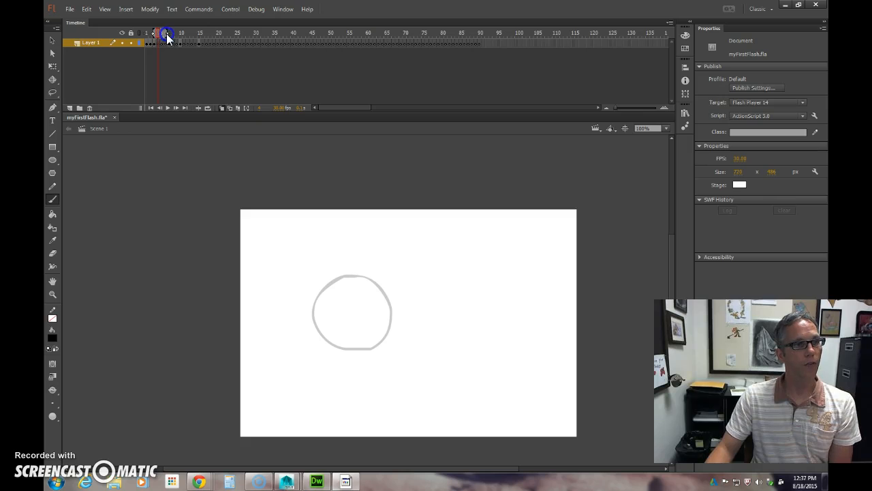
{"action": "left_click", "coordinate": [169, 33]}
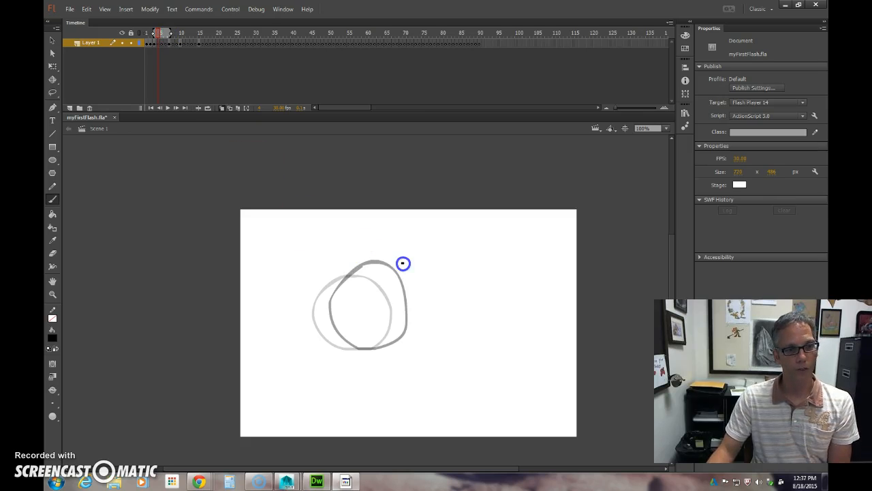
{"action": "left_click", "coordinate": [162, 47]}
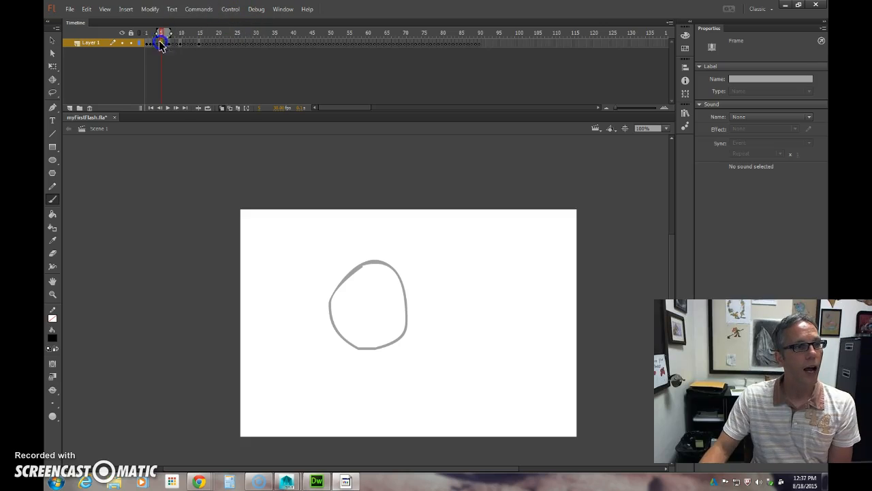
{"action": "left_click_drag", "start_coordinate": [154, 34], "coordinate": [153, 34]}
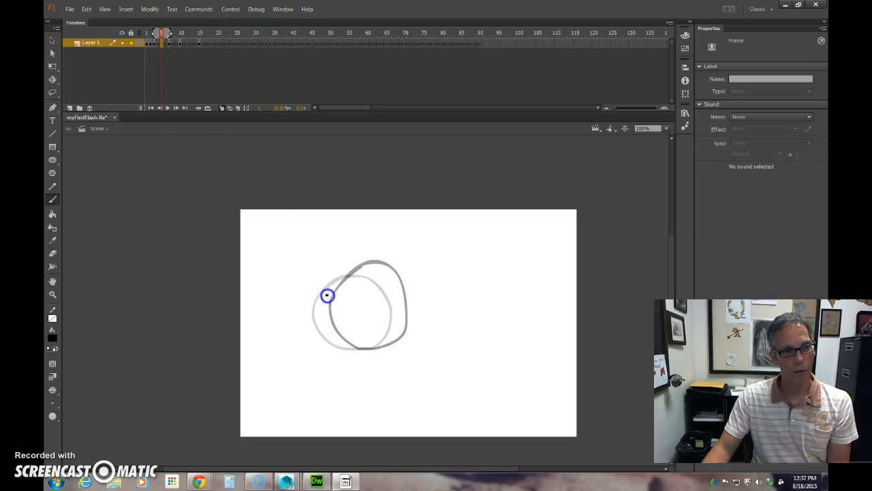
{"action": "mouse_move", "coordinate": [340, 274]}
{"action": "left_mouse_down"}
{"action": "mouse_move", "coordinate": [323, 292]}
{"action": "mouse_move", "coordinate": [321, 317]}
{"action": "mouse_move", "coordinate": [339, 345]}
{"action": "mouse_move", "coordinate": [389, 342]}
{"action": "mouse_move", "coordinate": [397, 315]}
{"action": "mouse_move", "coordinate": [388, 285]}
{"action": "mouse_move", "coordinate": [336, 278]}
{"action": "left_mouse_up"}
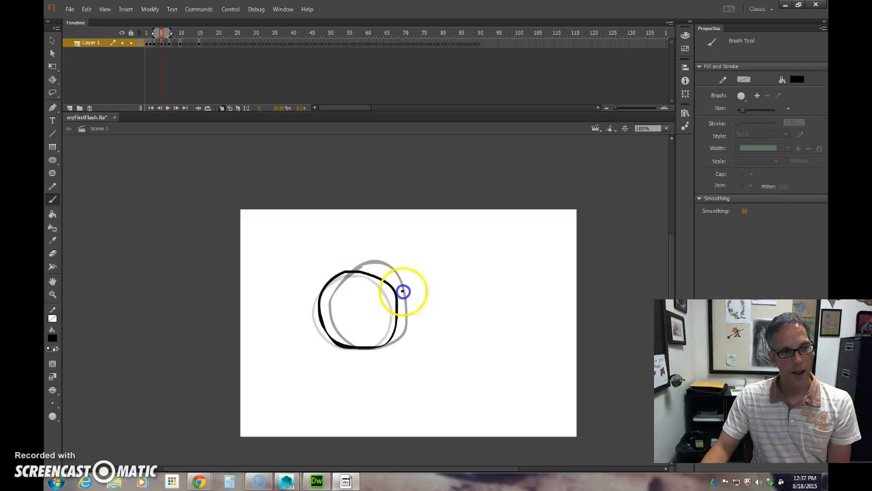
On frame 4, narrow the onion skin range to frames 3 through 5 and brush an in-between circle.
{"action": "left_click", "coordinate": [159, 35]}
{"action": "left_click", "coordinate": [169, 34]}
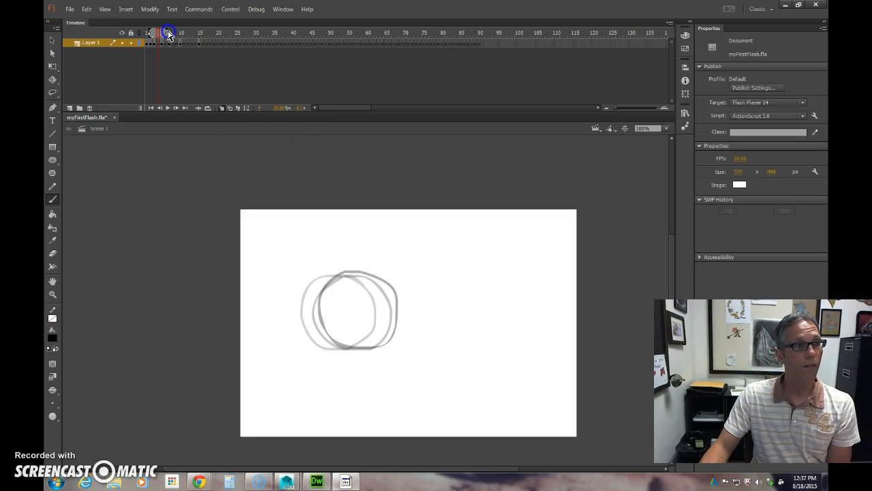
{"action": "left_click_drag", "start_coordinate": [167, 37], "coordinate": [155, 35]}
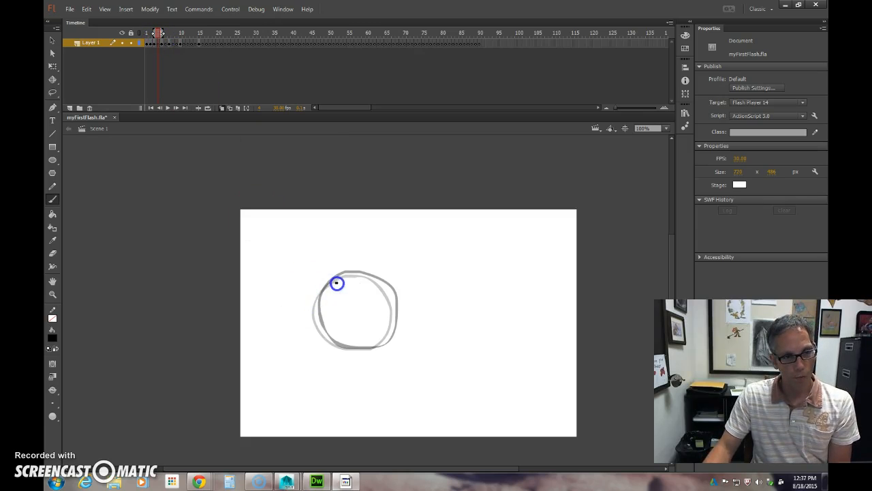
{"action": "mouse_move", "coordinate": [340, 274]}
{"action": "left_mouse_down"}
{"action": "mouse_move", "coordinate": [312, 312]}
{"action": "mouse_move", "coordinate": [329, 280]}
{"action": "mouse_move", "coordinate": [351, 273]}
{"action": "mouse_move", "coordinate": [389, 292]}
{"action": "mouse_move", "coordinate": [395, 325]}
{"action": "mouse_move", "coordinate": [368, 348]}
{"action": "mouse_move", "coordinate": [340, 346]}
{"action": "mouse_move", "coordinate": [319, 326]}
{"action": "mouse_move", "coordinate": [349, 274]}
{"action": "left_mouse_up"}
{"action": "key", "text": "ctrl+z"}
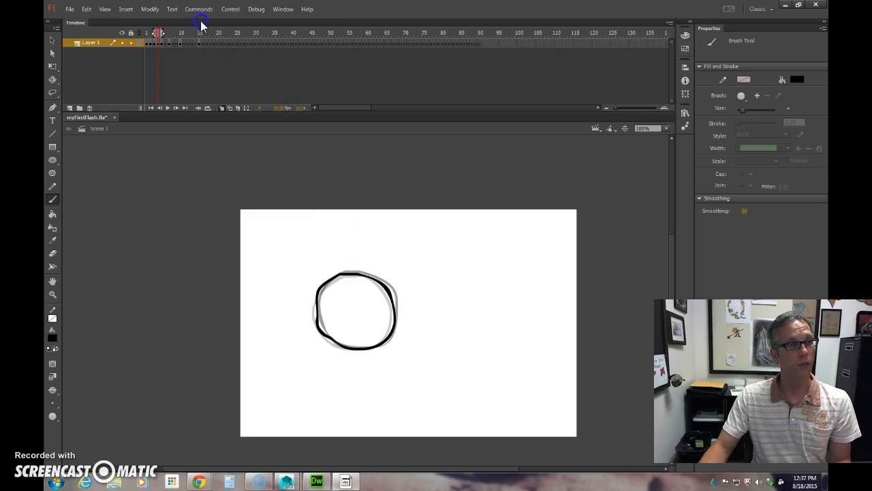
Return to frame 1 and play the animation through the drawn frames to preview the circle's motion.
{"action": "mouse_move", "coordinate": [158, 32]}
{"action": "left_mouse_down"}
{"action": "mouse_move", "coordinate": [142, 34]}
{"action": "mouse_move", "coordinate": [190, 37]}
{"action": "mouse_move", "coordinate": [148, 38]}
{"action": "left_mouse_up"}
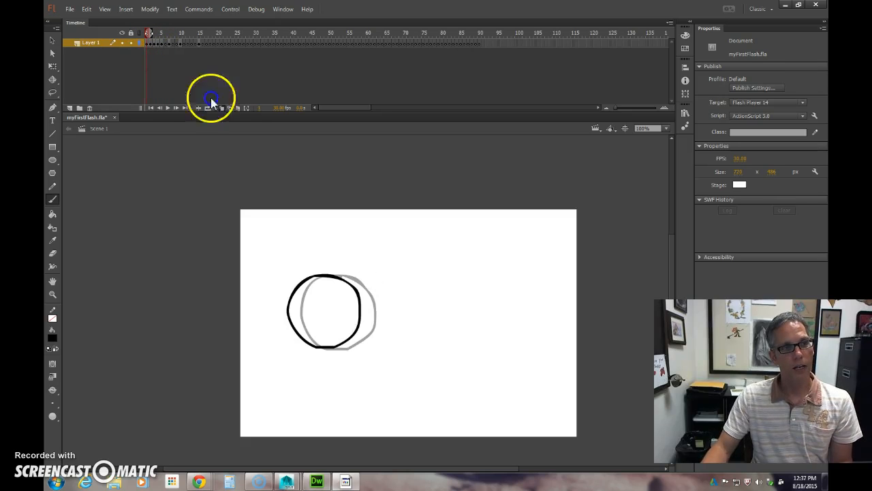
{"action": "left_click", "coordinate": [176, 111]}
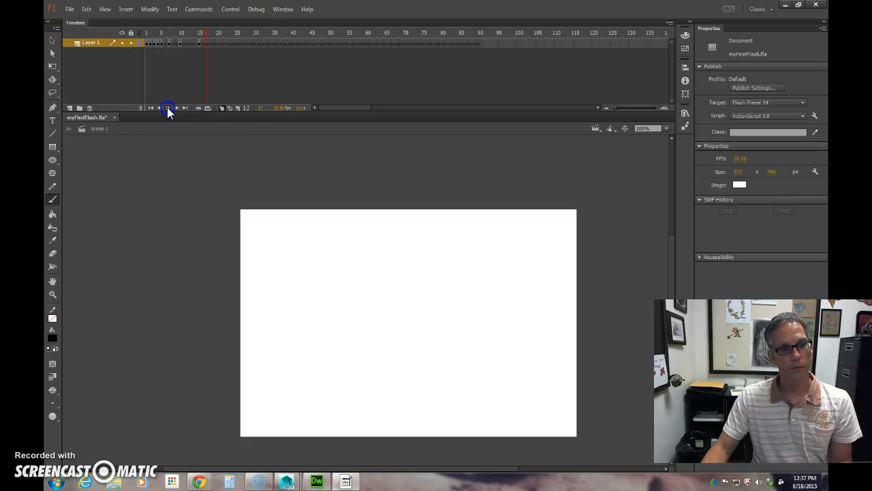
{"action": "left_click", "coordinate": [251, 67]}
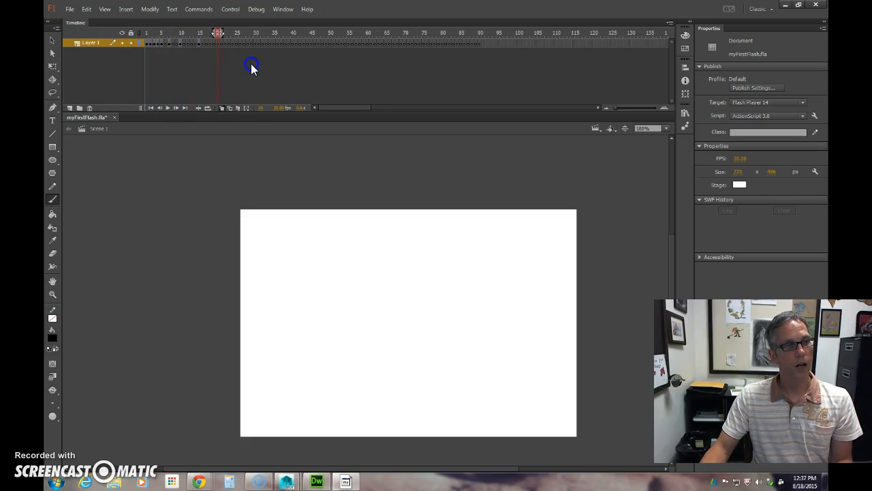
Go to frame 6 and brush an in-between circle, using the circles on frames 5 and 7 as guides.
{"action": "left_click", "coordinate": [217, 39]}
{"action": "mouse_move", "coordinate": [219, 37]}
{"action": "left_mouse_down"}
{"action": "mouse_move", "coordinate": [141, 31]}
{"action": "mouse_move", "coordinate": [166, 34]}
{"action": "left_mouse_up"}
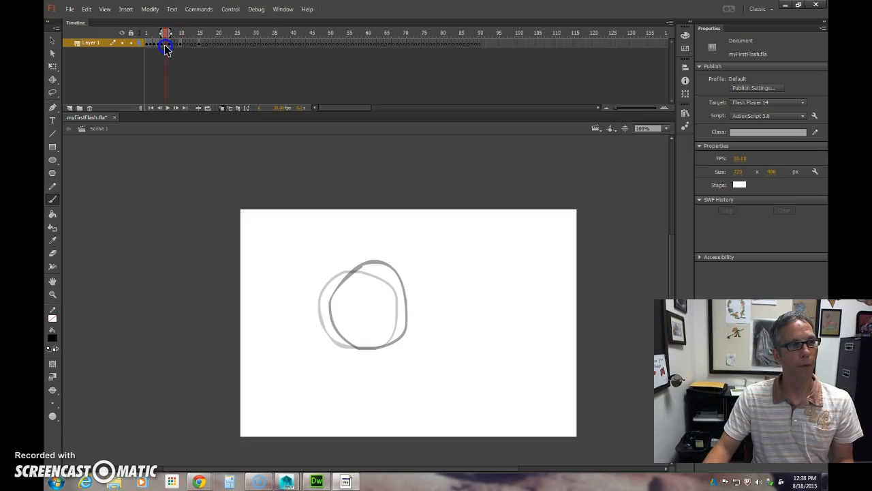
{"action": "mouse_move", "coordinate": [364, 259]}
{"action": "left_mouse_down"}
{"action": "mouse_move", "coordinate": [331, 290]}
{"action": "mouse_move", "coordinate": [328, 318]}
{"action": "mouse_move", "coordinate": [347, 341]}
{"action": "mouse_move", "coordinate": [382, 348]}
{"action": "mouse_move", "coordinate": [399, 327]}
{"action": "mouse_move", "coordinate": [398, 289]}
{"action": "mouse_move", "coordinate": [362, 260]}
{"action": "left_mouse_up"}
Extend the onion skin range to reach frame 10 and brush in-between circles on frames 8 and 9.
{"action": "left_click_drag", "start_coordinate": [171, 31], "coordinate": [183, 37]}
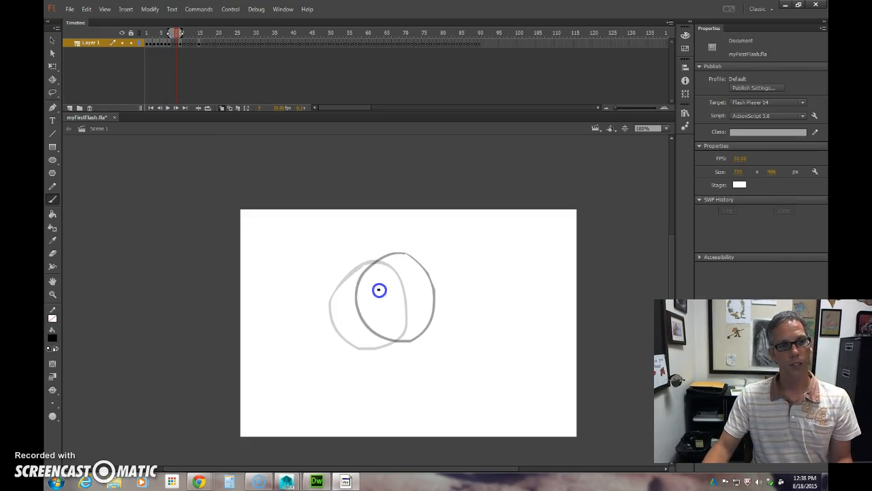
{"action": "mouse_move", "coordinate": [177, 34]}
{"action": "left_mouse_down"}
{"action": "mouse_move", "coordinate": [184, 33]}
{"action": "mouse_move", "coordinate": [163, 35]}
{"action": "mouse_move", "coordinate": [189, 35]}
{"action": "left_mouse_up"}
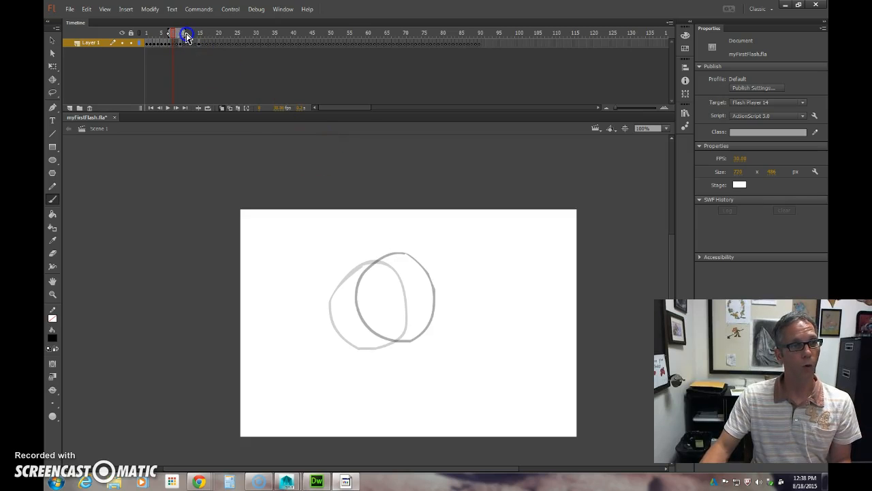
{"action": "mouse_move", "coordinate": [370, 269]}
{"action": "left_mouse_down"}
{"action": "mouse_move", "coordinate": [375, 255]}
{"action": "mouse_move", "coordinate": [341, 296]}
{"action": "mouse_move", "coordinate": [347, 316]}
{"action": "mouse_move", "coordinate": [372, 342]}
{"action": "mouse_move", "coordinate": [398, 344]}
{"action": "mouse_move", "coordinate": [412, 333]}
{"action": "mouse_move", "coordinate": [411, 280]}
{"action": "mouse_move", "coordinate": [379, 256]}
{"action": "left_mouse_up"}
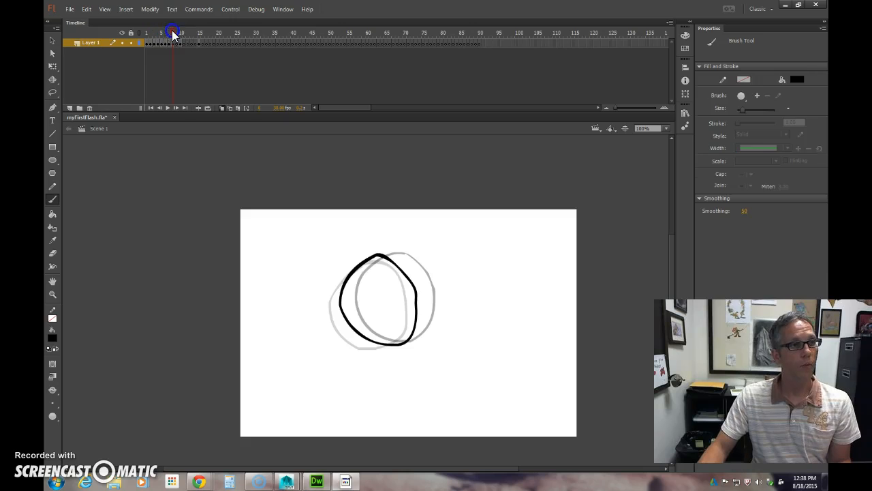
{"action": "left_click_drag", "start_coordinate": [174, 34], "coordinate": [179, 33]}
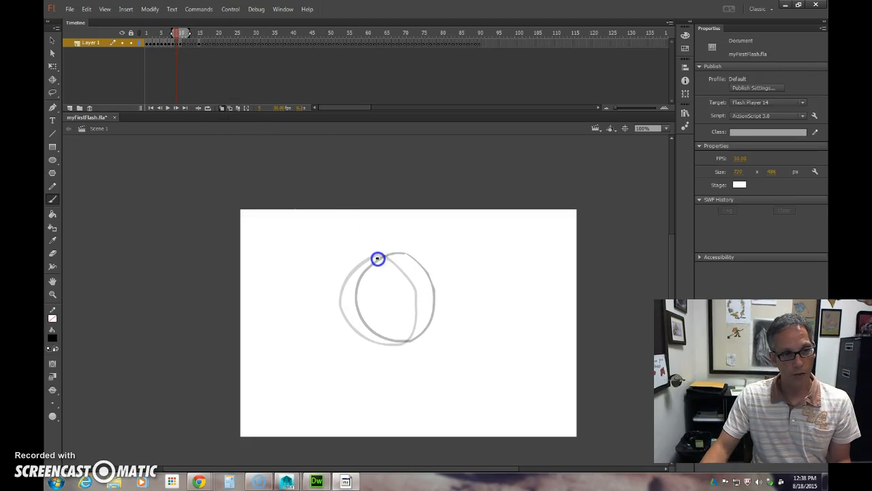
{"action": "mouse_move", "coordinate": [381, 255]}
{"action": "left_mouse_down"}
{"action": "mouse_move", "coordinate": [352, 278]}
{"action": "mouse_move", "coordinate": [348, 306]}
{"action": "mouse_move", "coordinate": [364, 334]}
{"action": "mouse_move", "coordinate": [395, 343]}
{"action": "mouse_move", "coordinate": [416, 335]}
{"action": "mouse_move", "coordinate": [423, 302]}
{"action": "mouse_move", "coordinate": [401, 264]}
{"action": "mouse_move", "coordinate": [380, 255]}
{"action": "left_mouse_up"}
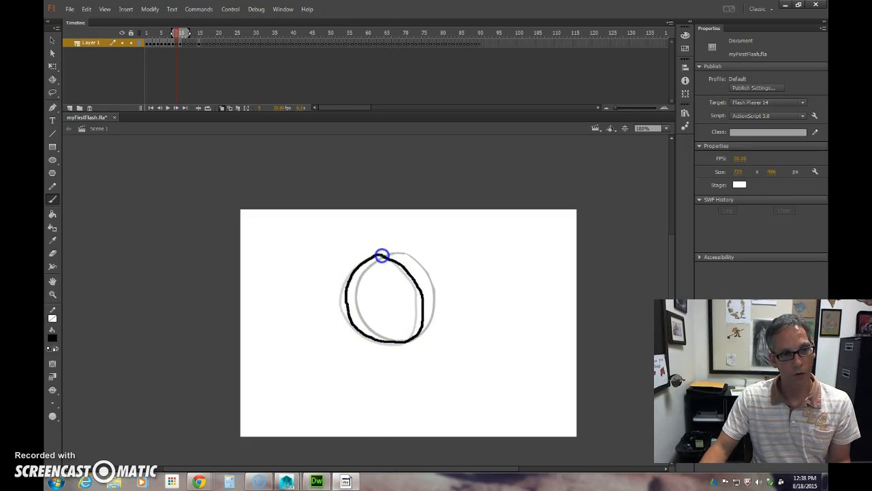
Replay the animation from frame 1 to check the circle's motion with the added in-between drawings.
{"action": "left_click", "coordinate": [176, 32]}
{"action": "mouse_move", "coordinate": [176, 31]}
{"action": "left_mouse_down"}
{"action": "mouse_move", "coordinate": [131, 29]}
{"action": "mouse_move", "coordinate": [180, 33]}
{"action": "mouse_move", "coordinate": [148, 37]}
{"action": "left_mouse_up"}
{"action": "left_click", "coordinate": [198, 107]}
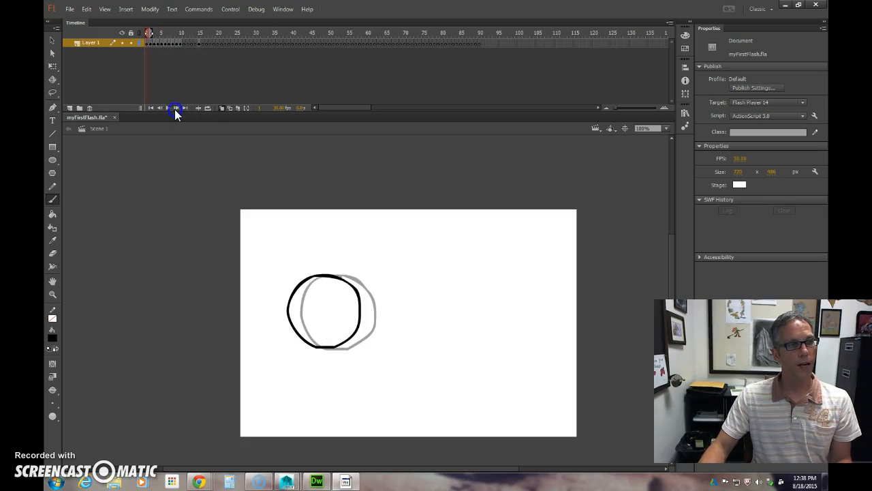
{"action": "left_click", "coordinate": [168, 108]}
{"action": "left_click", "coordinate": [207, 82]}
On frame 13, set the onion skin range to start at frame 10 and brush a half-circle, half-triangle shape near the triangle.
{"action": "left_click", "coordinate": [212, 40]}
{"action": "left_click_drag", "start_coordinate": [213, 34], "coordinate": [149, 37]}
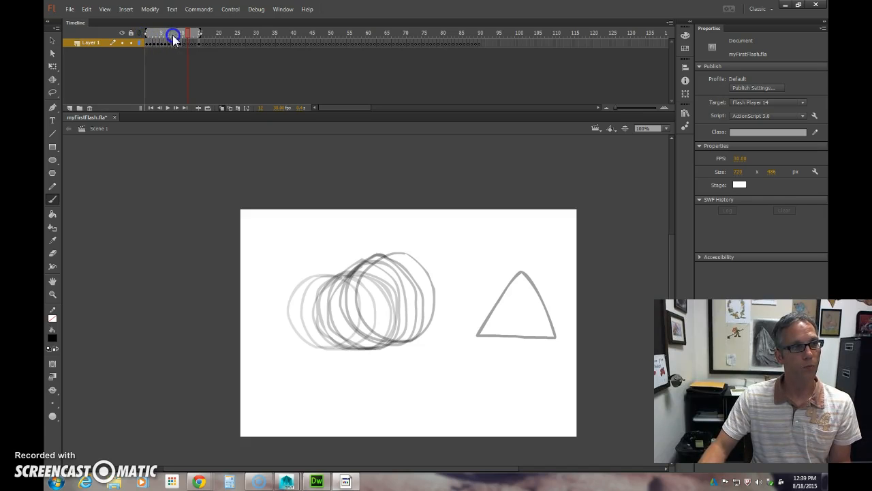
{"action": "left_click", "coordinate": [177, 33]}
{"action": "mouse_move", "coordinate": [160, 39]}
{"action": "left_mouse_down"}
{"action": "mouse_move", "coordinate": [150, 39]}
{"action": "mouse_move", "coordinate": [204, 35]}
{"action": "mouse_move", "coordinate": [184, 35]}
{"action": "left_mouse_up"}
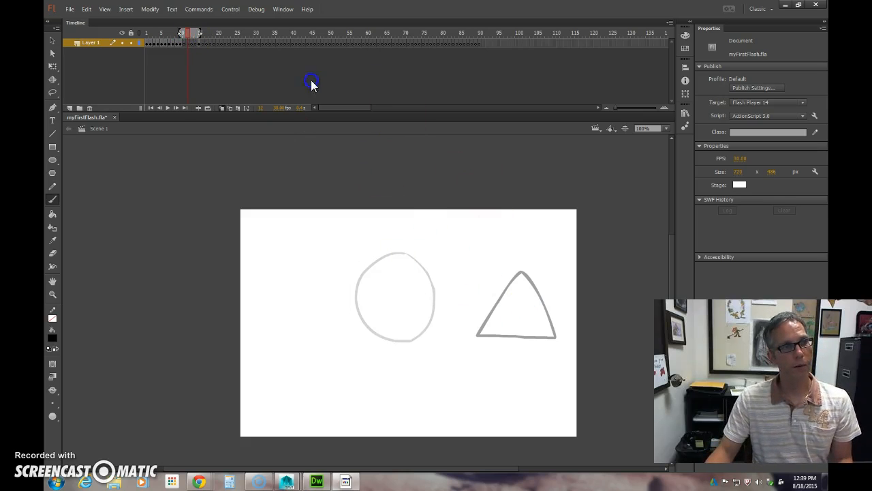
{"action": "left_click_drag", "start_coordinate": [188, 33], "coordinate": [188, 47]}
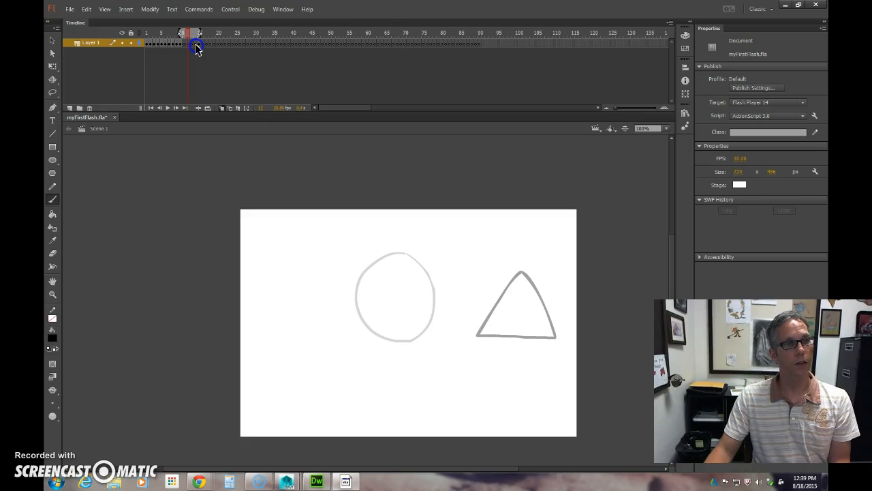
{"action": "left_click", "coordinate": [193, 45]}
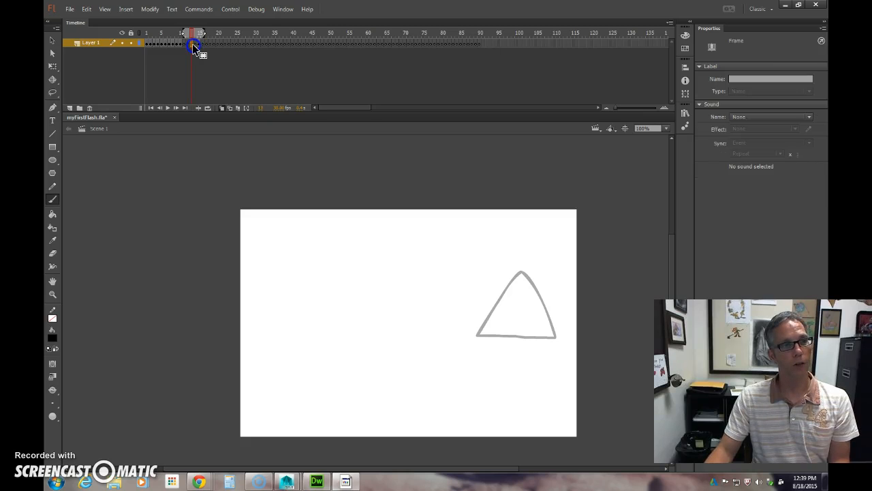
{"action": "left_click_drag", "start_coordinate": [183, 35], "coordinate": [179, 36]}
{"action": "left_click", "coordinate": [193, 46]}
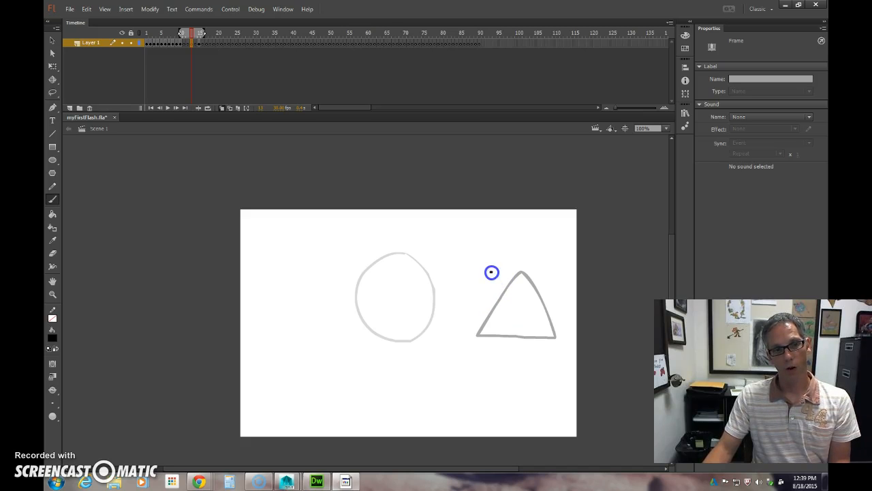
{"action": "mouse_move", "coordinate": [499, 270]}
{"action": "left_mouse_down"}
{"action": "mouse_move", "coordinate": [464, 298]}
{"action": "mouse_move", "coordinate": [470, 329]}
{"action": "mouse_move", "coordinate": [516, 339]}
{"action": "mouse_move", "coordinate": [530, 331]}
{"action": "mouse_move", "coordinate": [501, 269]}
{"action": "left_mouse_up"}
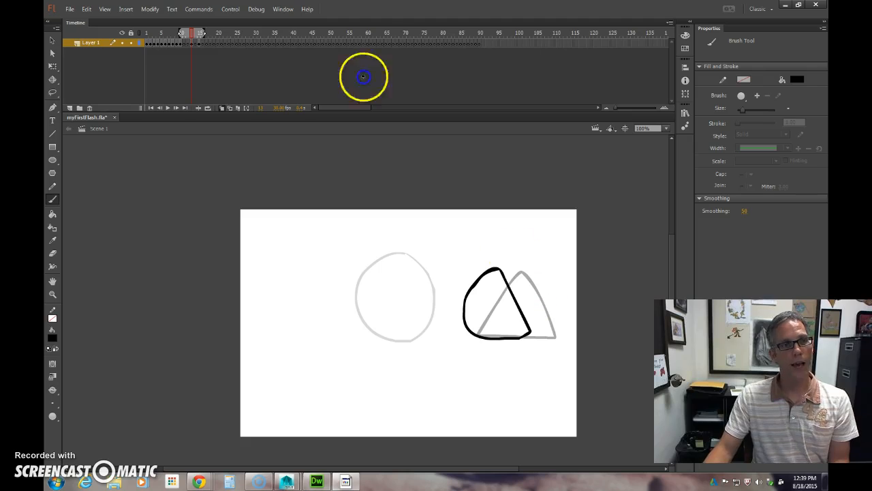
On frame 14, brush an in-between of the frame 13 shape and the triangle, erasing and repainting its top edge.
{"action": "left_click", "coordinate": [194, 32]}
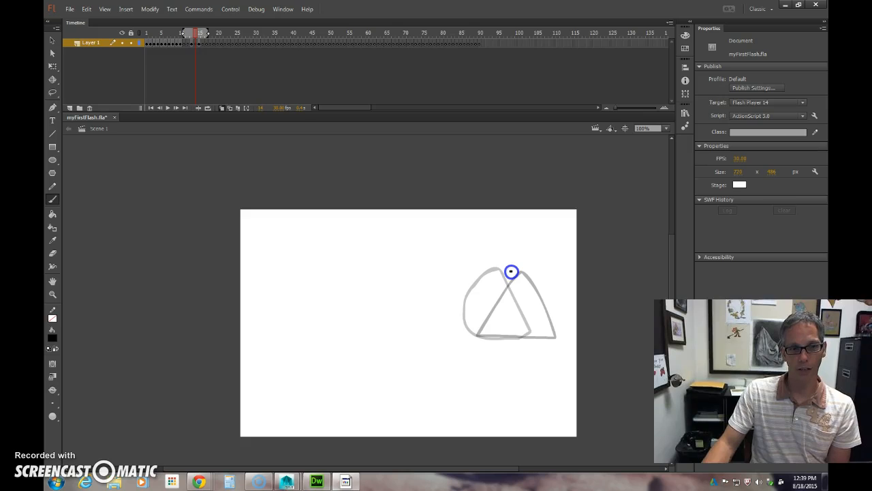
{"action": "mouse_move", "coordinate": [511, 271]}
{"action": "left_mouse_down"}
{"action": "mouse_move", "coordinate": [541, 338]}
{"action": "mouse_move", "coordinate": [479, 338]}
{"action": "mouse_move", "coordinate": [484, 320]}
{"action": "mouse_move", "coordinate": [470, 292]}
{"action": "mouse_move", "coordinate": [511, 272]}
{"action": "left_mouse_up"}
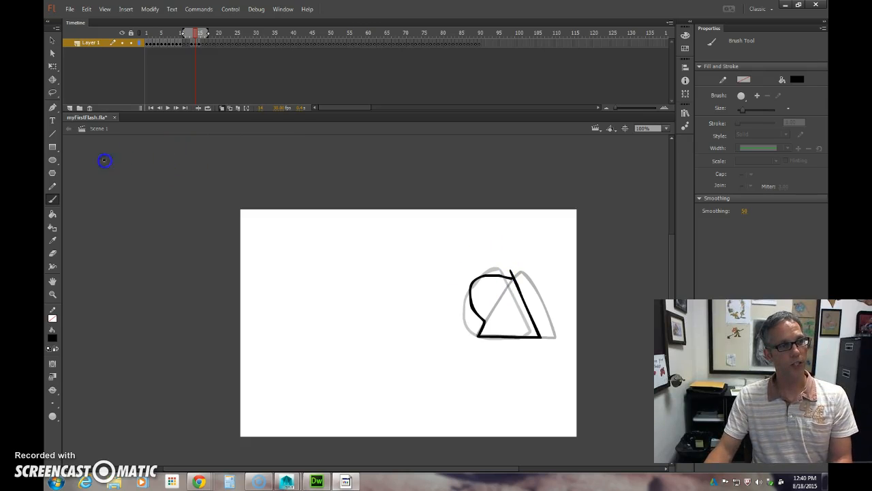
{"action": "left_click", "coordinate": [52, 252]}
{"action": "left_click_drag", "start_coordinate": [453, 280], "coordinate": [501, 277]}
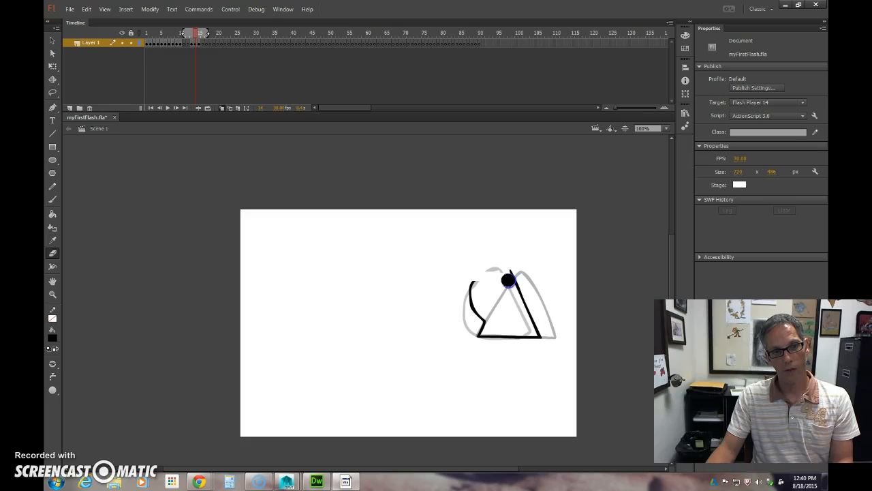
{"action": "key", "text": "b"}
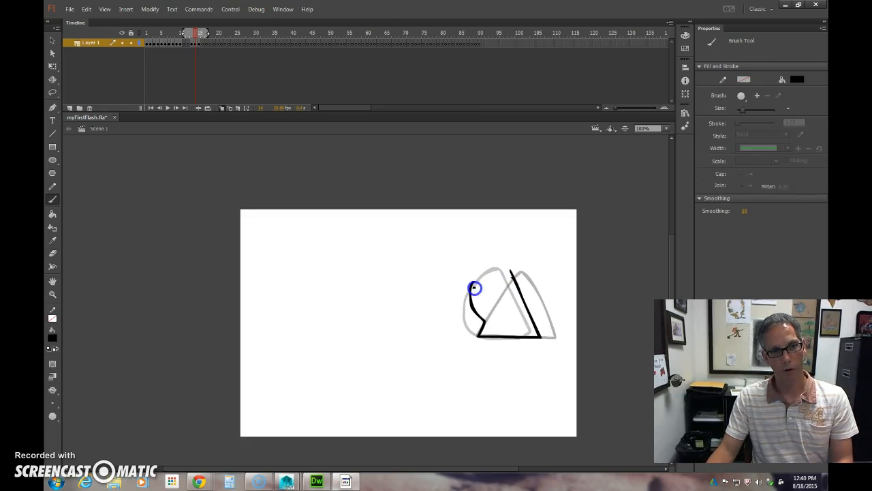
{"action": "left_click_drag", "start_coordinate": [476, 278], "coordinate": [505, 271]}
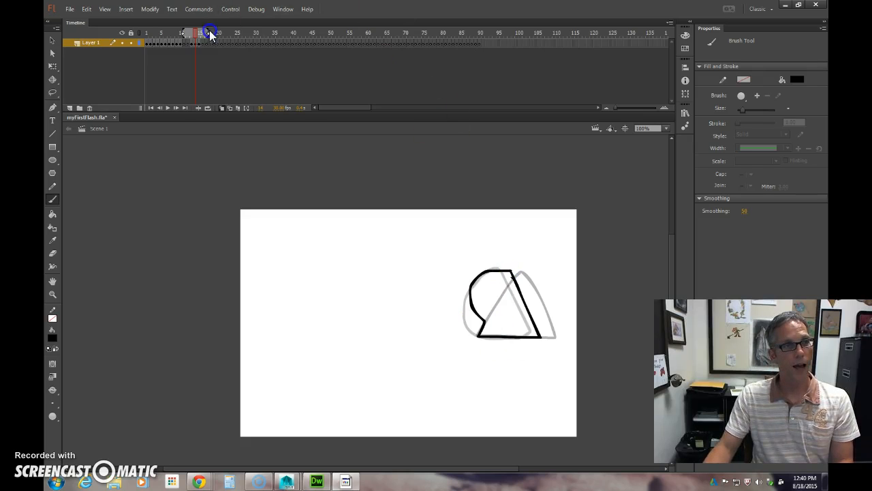
{"action": "mouse_move", "coordinate": [196, 34]}
{"action": "left_mouse_down"}
{"action": "mouse_move", "coordinate": [141, 34]}
{"action": "mouse_move", "coordinate": [188, 34]}
{"action": "left_mouse_up"}
{"action": "left_click", "coordinate": [500, 315]}
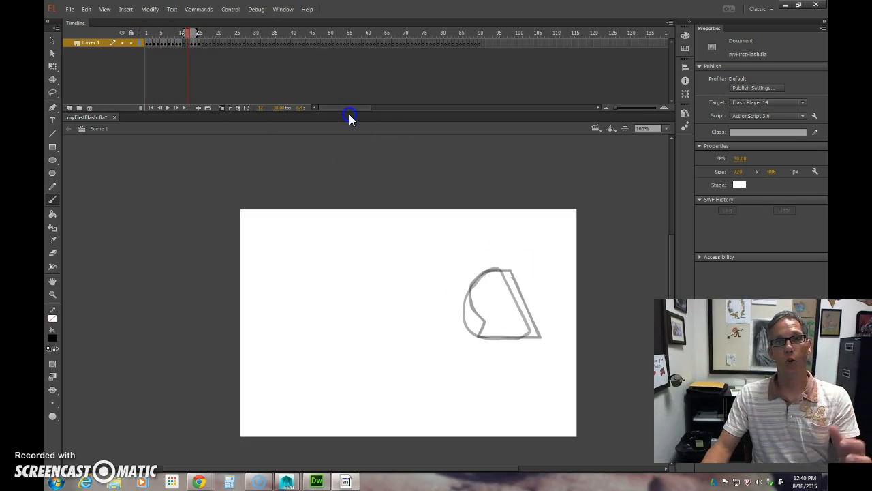
{"action": "left_click_drag", "start_coordinate": [192, 33], "coordinate": [324, 41]}
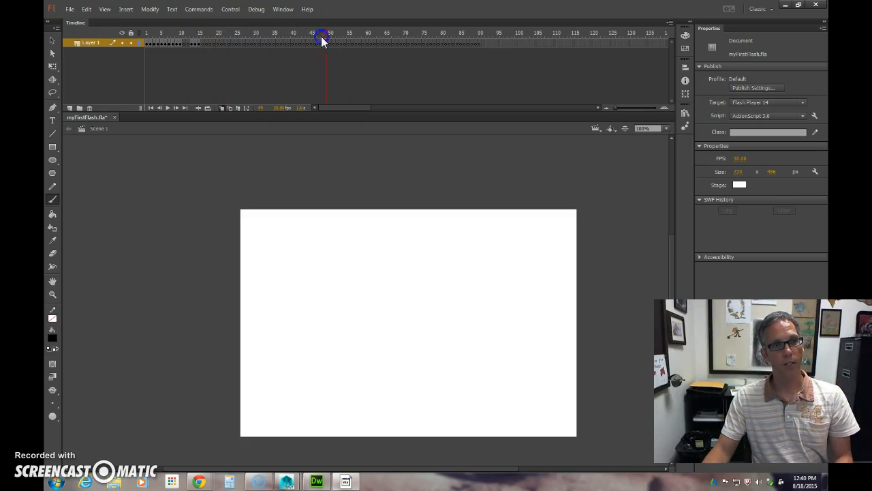
{"action": "left_click_drag", "start_coordinate": [410, 38], "coordinate": [183, 33]}
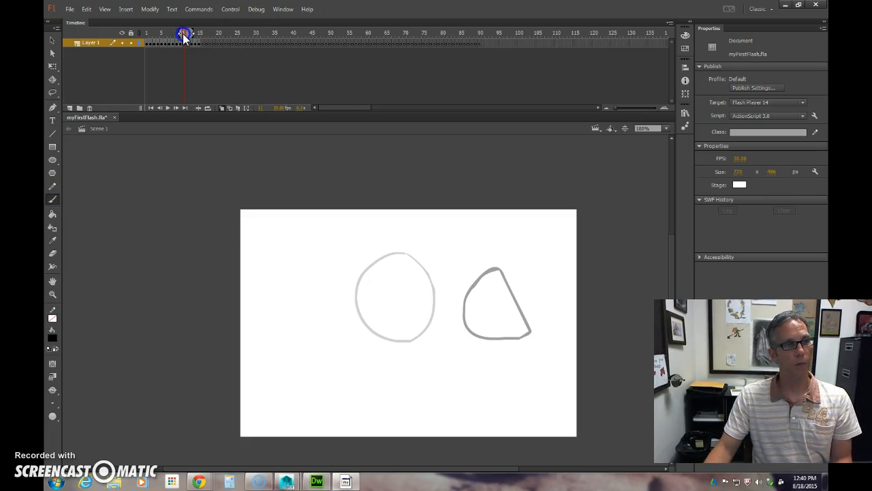
On frame 16, brush a test circle with a large brush size and a smaller circle with a thin brush size.
{"action": "left_click_drag", "start_coordinate": [183, 35], "coordinate": [202, 33]}
{"action": "left_click", "coordinate": [203, 43]}
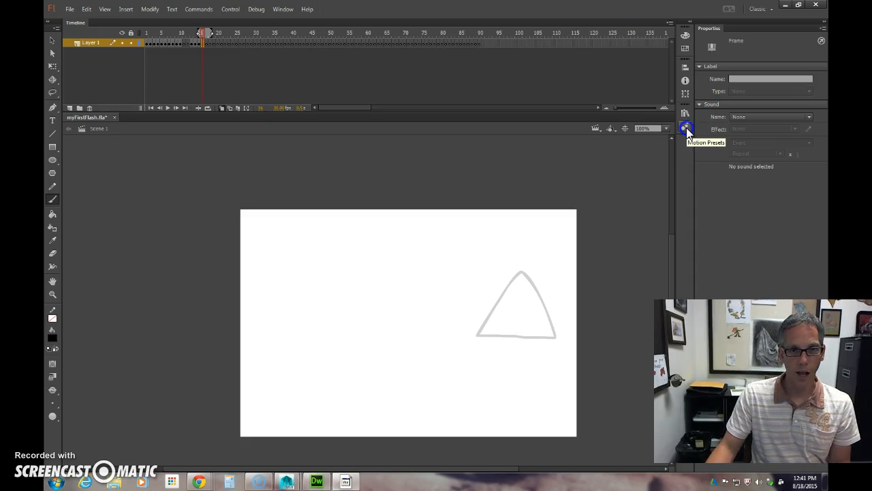
{"action": "left_click", "coordinate": [53, 405]}
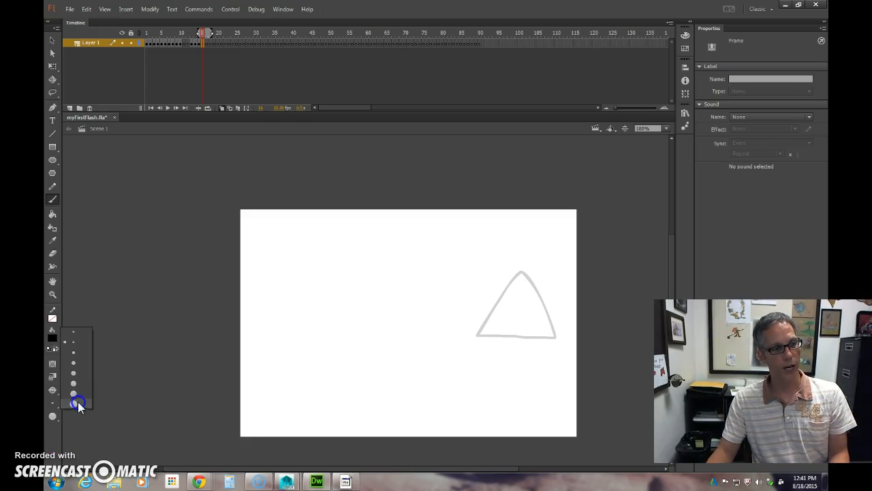
{"action": "left_click", "coordinate": [78, 385]}
{"action": "mouse_move", "coordinate": [342, 241]}
{"action": "left_mouse_down"}
{"action": "mouse_move", "coordinate": [302, 261]}
{"action": "mouse_move", "coordinate": [321, 311]}
{"action": "mouse_move", "coordinate": [378, 276]}
{"action": "mouse_move", "coordinate": [343, 245]}
{"action": "left_mouse_up"}
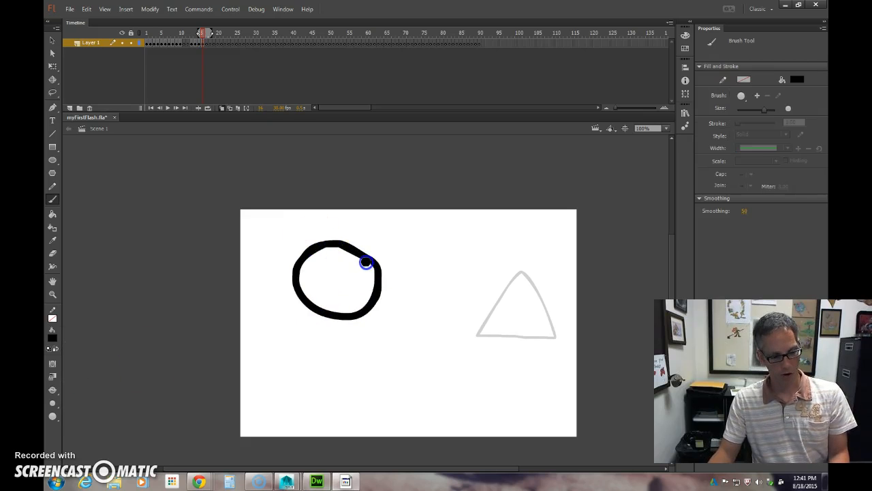
{"action": "left_click", "coordinate": [53, 404]}
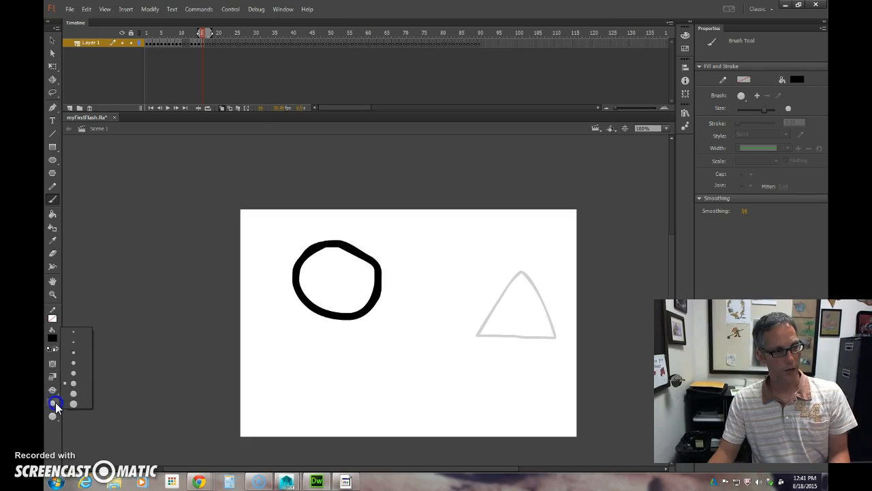
{"action": "left_click", "coordinate": [85, 342]}
{"action": "mouse_move", "coordinate": [422, 259]}
{"action": "left_mouse_down"}
{"action": "mouse_move", "coordinate": [405, 285]}
{"action": "mouse_move", "coordinate": [449, 297]}
{"action": "mouse_move", "coordinate": [452, 271]}
{"action": "mouse_move", "coordinate": [422, 257]}
{"action": "left_mouse_up"}
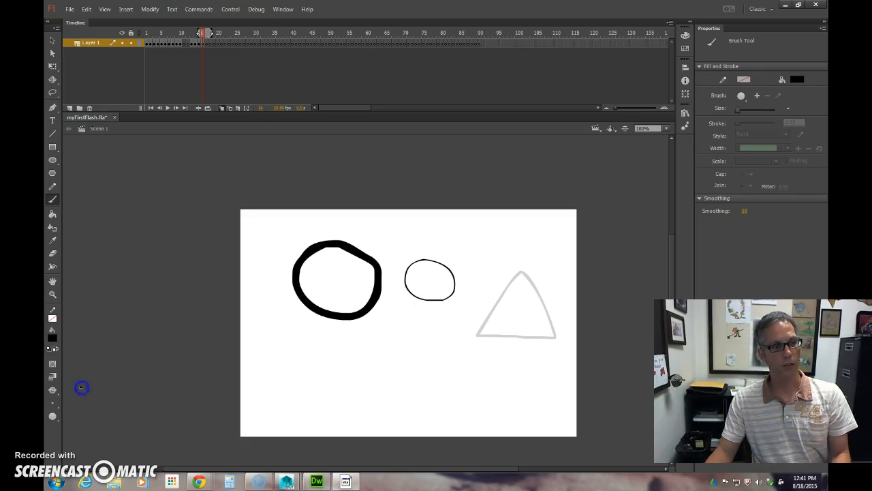
Change the brush to a square shape and paint one thin test rectangle and one thick test rectangle below the circles.
{"action": "left_click", "coordinate": [54, 417]}
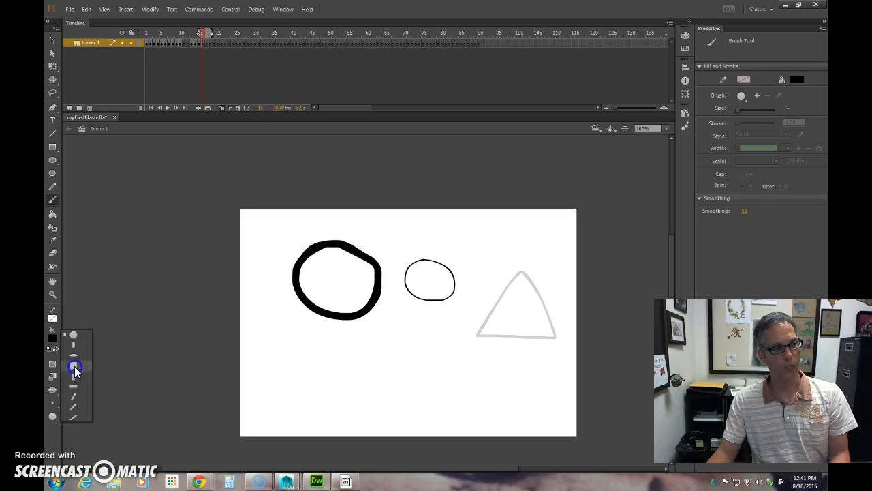
{"action": "left_click", "coordinate": [75, 366]}
{"action": "mouse_move", "coordinate": [310, 350]}
{"action": "left_mouse_down"}
{"action": "mouse_move", "coordinate": [307, 381]}
{"action": "mouse_move", "coordinate": [379, 385]}
{"action": "mouse_move", "coordinate": [379, 347]}
{"action": "mouse_move", "coordinate": [304, 347]}
{"action": "left_mouse_up"}
{"action": "left_click", "coordinate": [54, 404]}
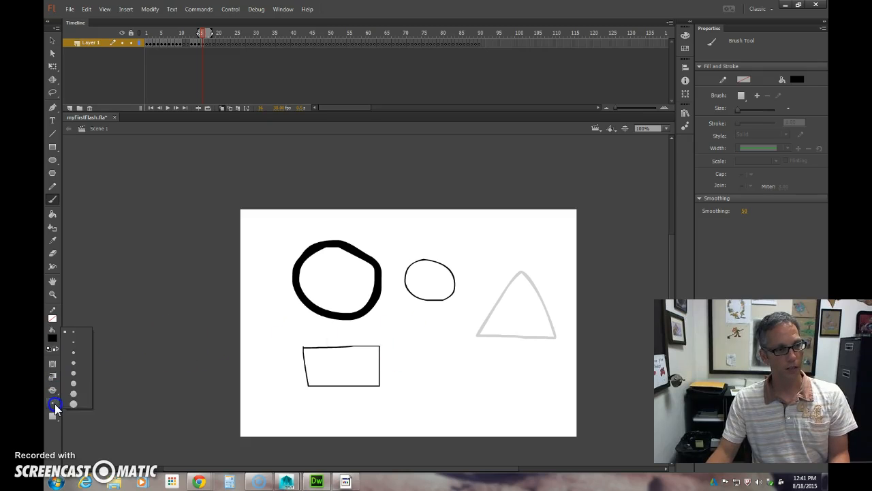
{"action": "left_click", "coordinate": [79, 395]}
{"action": "mouse_move", "coordinate": [402, 352]}
{"action": "left_mouse_down"}
{"action": "mouse_move", "coordinate": [403, 386]}
{"action": "mouse_move", "coordinate": [467, 387]}
{"action": "mouse_move", "coordinate": [481, 345]}
{"action": "mouse_move", "coordinate": [462, 333]}
{"action": "mouse_move", "coordinate": [402, 335]}
{"action": "left_mouse_up"}
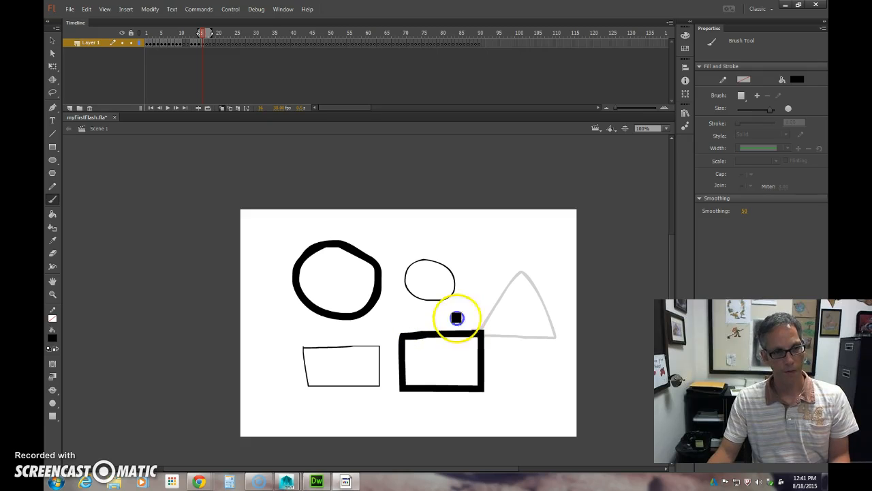
Change the brush to a slanted shape and paint a test squiggle, a circle near the triangle and a small circle.
{"action": "left_click", "coordinate": [54, 413]}
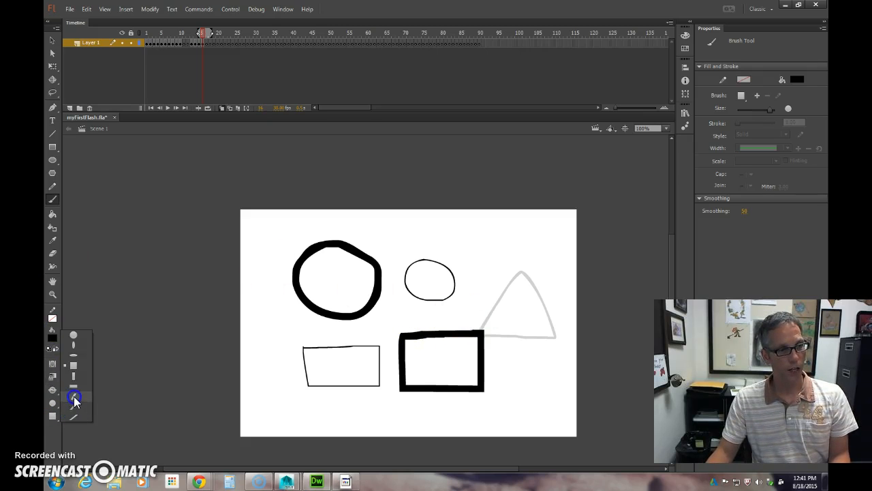
{"action": "left_click", "coordinate": [74, 395]}
{"action": "mouse_move", "coordinate": [473, 238]}
{"action": "left_mouse_down"}
{"action": "mouse_move", "coordinate": [504, 247]}
{"action": "mouse_move", "coordinate": [487, 272]}
{"action": "mouse_move", "coordinate": [512, 286]}
{"action": "mouse_move", "coordinate": [528, 352]}
{"action": "left_mouse_up"}
{"action": "mouse_move", "coordinate": [513, 229]}
{"action": "left_mouse_down"}
{"action": "mouse_move", "coordinate": [537, 233]}
{"action": "mouse_move", "coordinate": [550, 265]}
{"action": "mouse_move", "coordinate": [521, 277]}
{"action": "mouse_move", "coordinate": [511, 228]}
{"action": "left_mouse_up"}
{"action": "mouse_move", "coordinate": [279, 314]}
{"action": "left_mouse_down"}
{"action": "mouse_move", "coordinate": [263, 338]}
{"action": "mouse_move", "coordinate": [295, 336]}
{"action": "mouse_move", "coordinate": [287, 314]}
{"action": "left_mouse_up"}
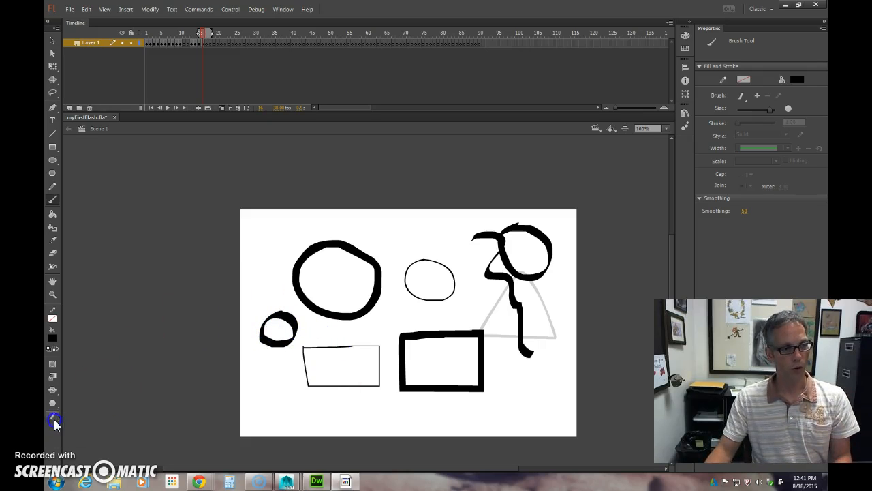
{"action": "left_click", "coordinate": [133, 373]}
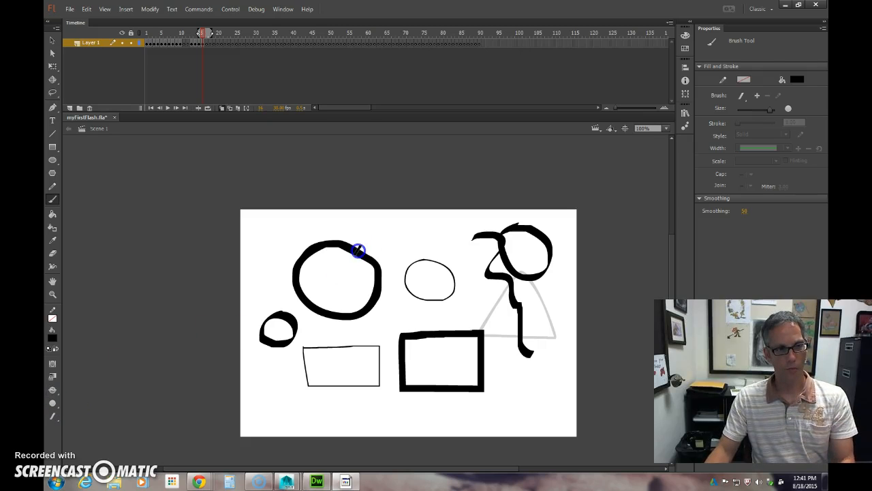
Erase parts of the two upper test circles with a large square eraser and clear all remaining artwork from frame 16.
{"action": "key", "text": "e"}
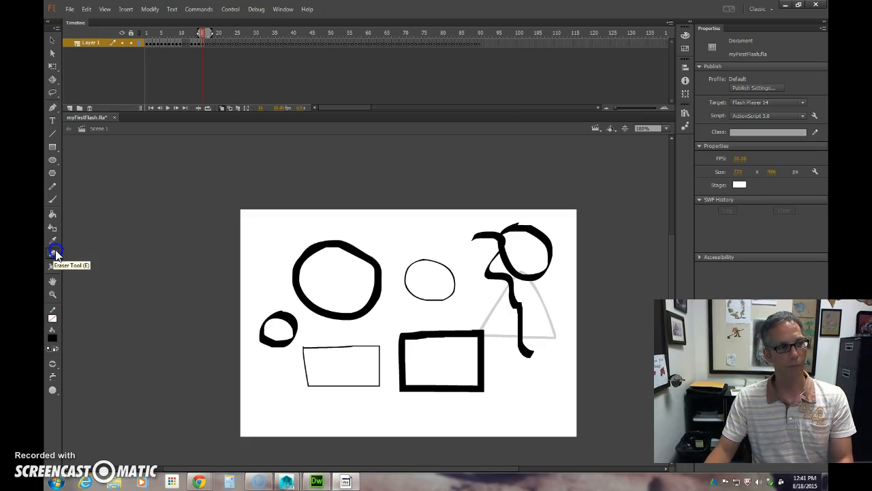
{"action": "left_click", "coordinate": [54, 297]}
{"action": "left_click", "coordinate": [54, 390]}
{"action": "left_click", "coordinate": [84, 394]}
{"action": "mouse_move", "coordinate": [358, 246]}
{"action": "left_mouse_down"}
{"action": "mouse_move", "coordinate": [325, 237]}
{"action": "mouse_move", "coordinate": [307, 253]}
{"action": "mouse_move", "coordinate": [373, 278]}
{"action": "mouse_move", "coordinate": [375, 287]}
{"action": "mouse_move", "coordinate": [372, 250]}
{"action": "mouse_move", "coordinate": [411, 267]}
{"action": "mouse_move", "coordinate": [421, 261]}
{"action": "mouse_move", "coordinate": [456, 278]}
{"action": "mouse_move", "coordinate": [423, 305]}
{"action": "left_mouse_up"}
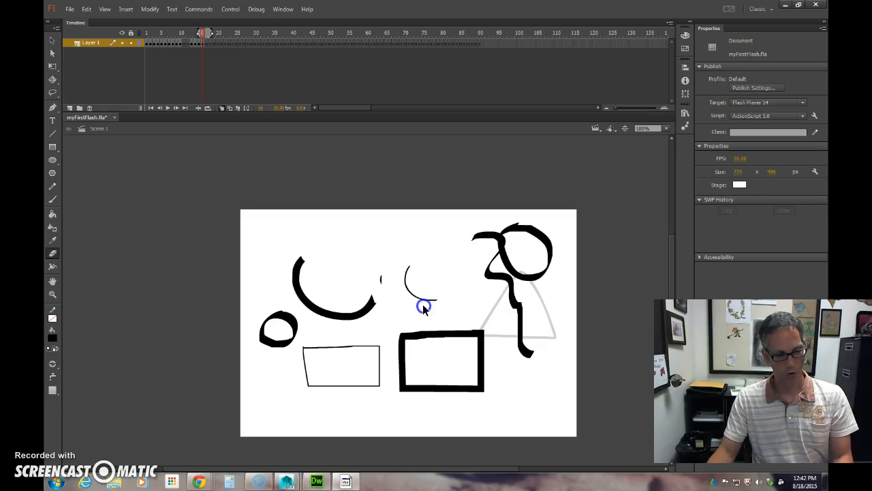
{"action": "key", "text": "ctrl+a"}
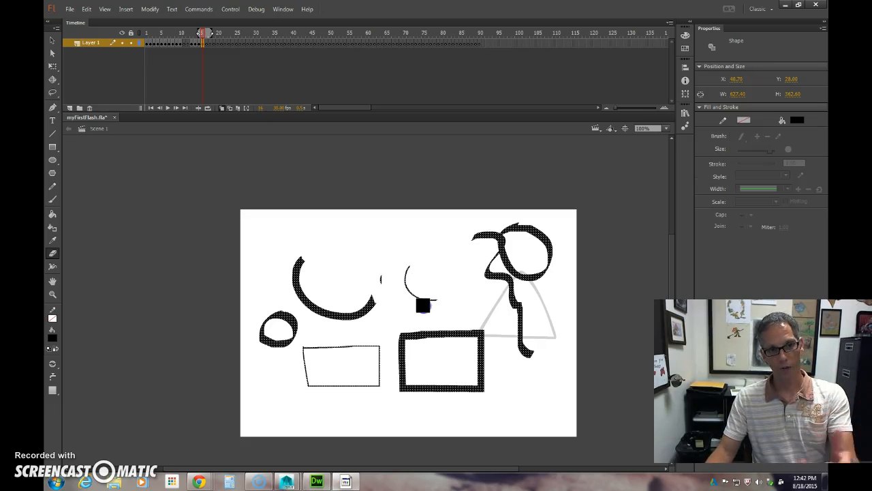
{"action": "key", "text": "Delete"}
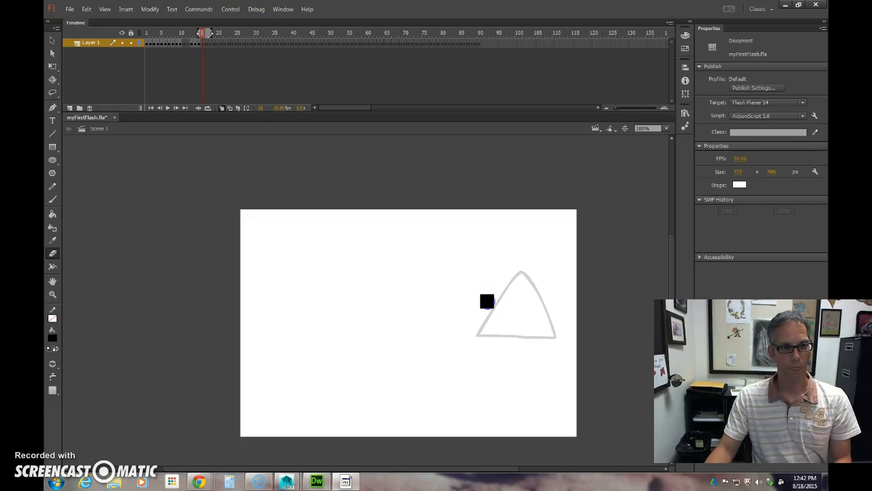
On frame 1, brush a wavy freehand line and a short hooked curve beside the circle with the slanted brush.
{"action": "key", "text": "b"}
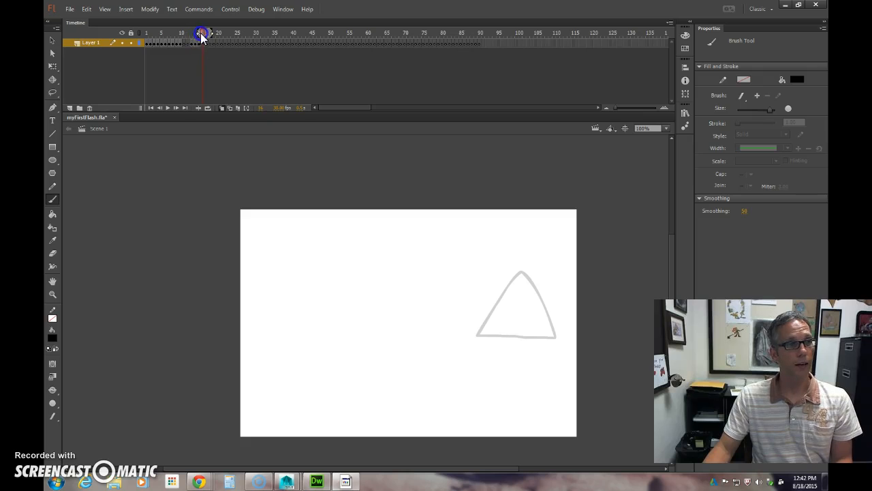
{"action": "left_click_drag", "start_coordinate": [203, 32], "coordinate": [192, 32]}
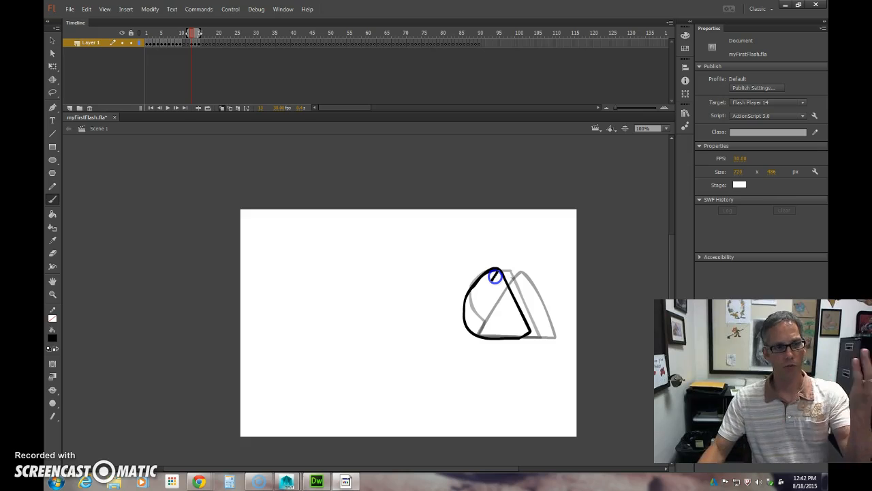
{"action": "left_click", "coordinate": [53, 216]}
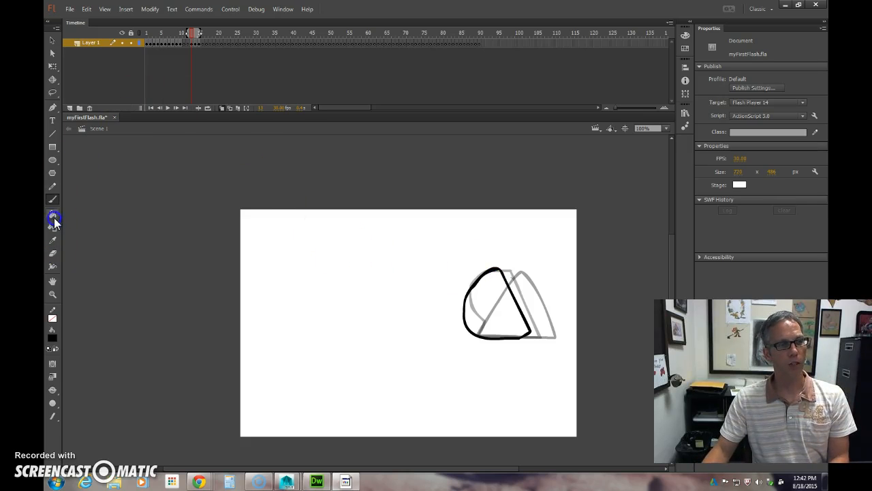
{"action": "left_click", "coordinate": [197, 34]}
{"action": "mouse_move", "coordinate": [197, 34]}
{"action": "left_mouse_down"}
{"action": "mouse_move", "coordinate": [203, 32]}
{"action": "mouse_move", "coordinate": [148, 32]}
{"action": "left_mouse_up"}
{"action": "mouse_move", "coordinate": [361, 232]}
{"action": "left_mouse_down"}
{"action": "mouse_move", "coordinate": [401, 262]}
{"action": "mouse_move", "coordinate": [437, 312]}
{"action": "mouse_move", "coordinate": [485, 286]}
{"action": "left_mouse_up"}
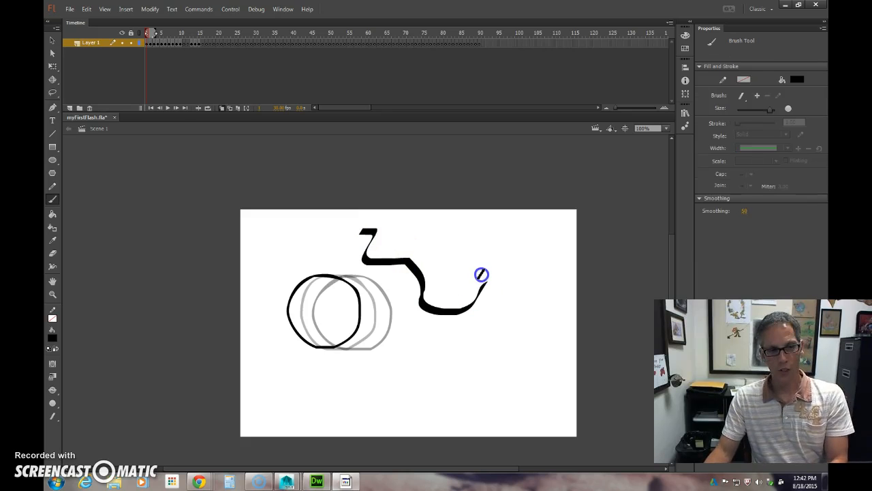
{"action": "key", "text": "Return"}
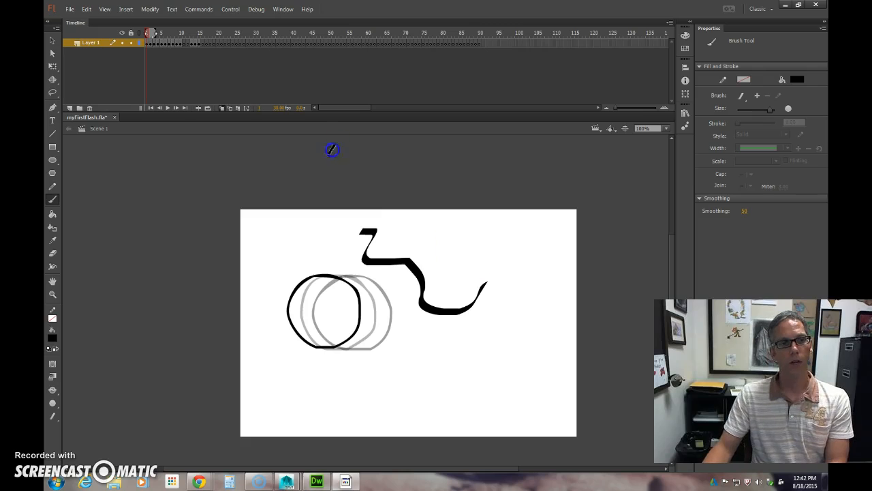
{"action": "mouse_move", "coordinate": [437, 233]}
{"action": "left_mouse_down"}
{"action": "mouse_move", "coordinate": [473, 231]}
{"action": "mouse_move", "coordinate": [449, 280]}
{"action": "left_mouse_up"}
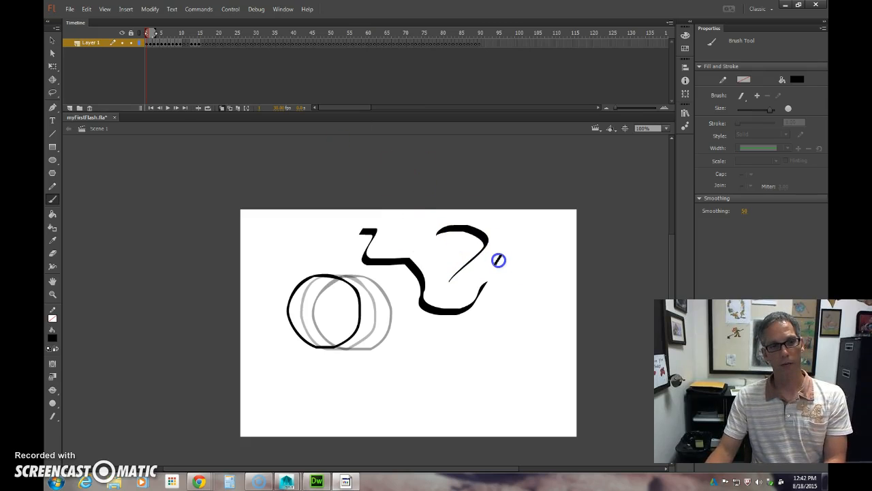
On each of frames 2 to 7, brush one freehand stroke near the stage's upper-right corner, swinging gradually upward from frame to frame.
{"action": "key", "text": "period"}
{"action": "mouse_move", "coordinate": [448, 232]}
{"action": "left_mouse_down"}
{"action": "mouse_move", "coordinate": [476, 229]}
{"action": "mouse_move", "coordinate": [496, 293]}
{"action": "left_mouse_up"}
{"action": "key", "text": "period"}
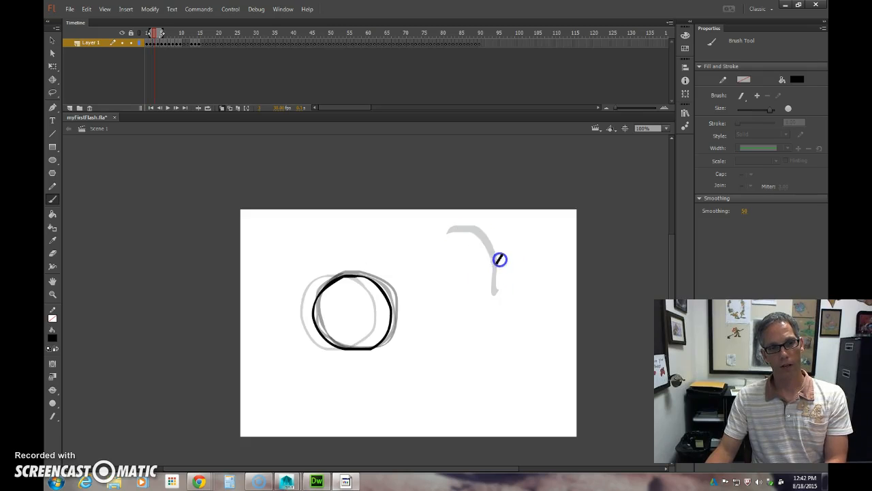
{"action": "mouse_move", "coordinate": [464, 227]}
{"action": "left_mouse_down"}
{"action": "mouse_move", "coordinate": [486, 231]}
{"action": "mouse_move", "coordinate": [513, 288]}
{"action": "left_mouse_up"}
{"action": "key", "text": "period"}
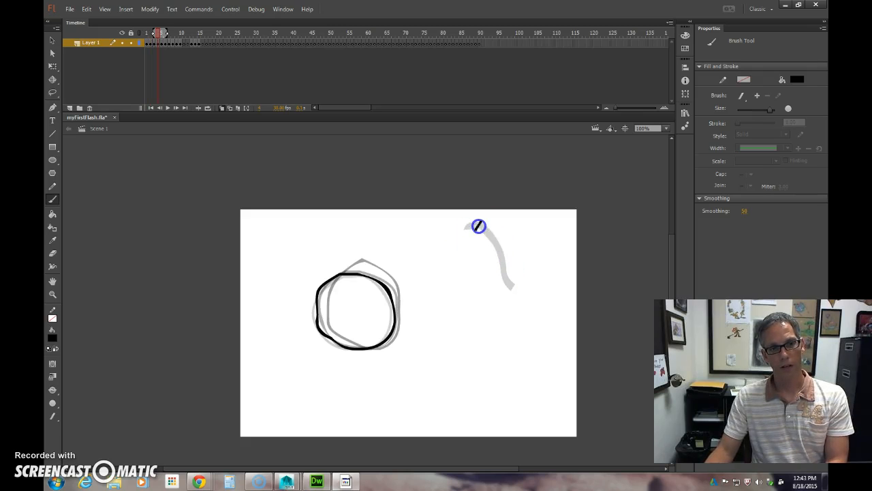
{"action": "mouse_move", "coordinate": [471, 225]}
{"action": "left_mouse_down"}
{"action": "mouse_move", "coordinate": [503, 238]}
{"action": "mouse_move", "coordinate": [532, 276]}
{"action": "left_mouse_up"}
{"action": "key", "text": "period"}
{"action": "mouse_move", "coordinate": [472, 224]}
{"action": "left_mouse_down"}
{"action": "mouse_move", "coordinate": [498, 225]}
{"action": "mouse_move", "coordinate": [537, 258]}
{"action": "left_mouse_up"}
{"action": "key", "text": "period"}
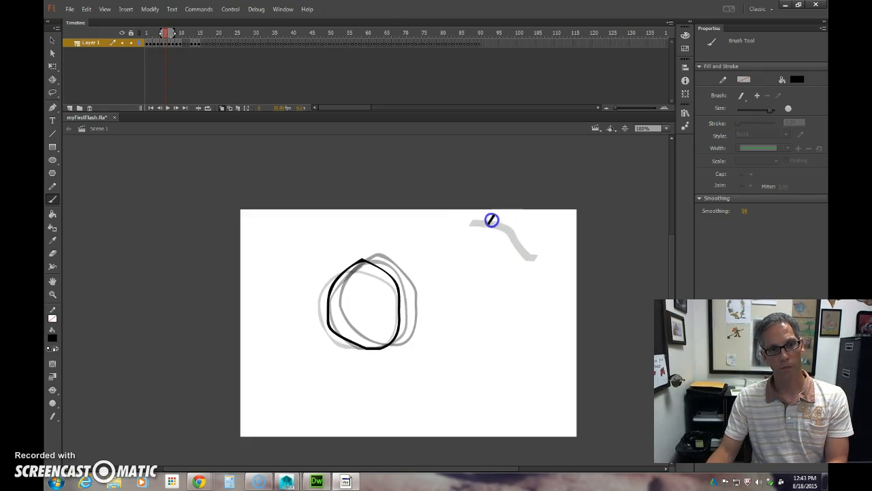
{"action": "mouse_move", "coordinate": [469, 223]}
{"action": "left_mouse_down"}
{"action": "mouse_move", "coordinate": [508, 225]}
{"action": "mouse_move", "coordinate": [545, 239]}
{"action": "left_mouse_up"}
{"action": "key", "text": "period"}
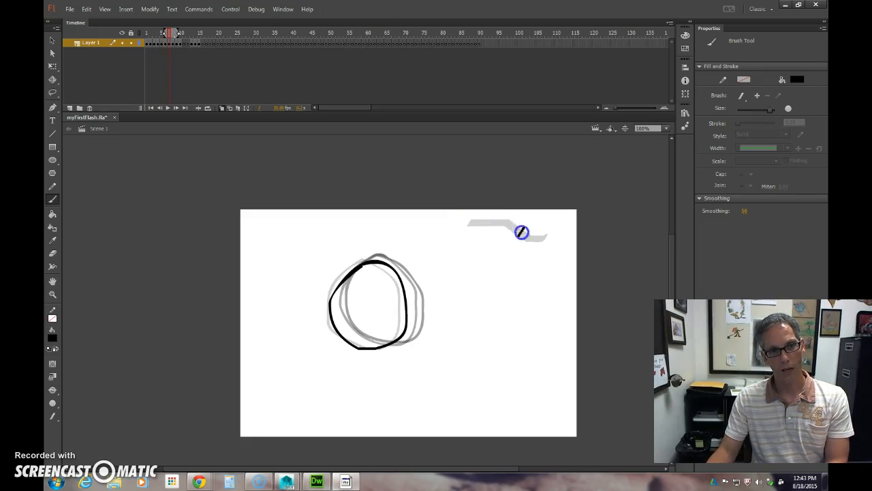
{"action": "left_click_drag", "start_coordinate": [470, 222], "coordinate": [549, 225]}
{"action": "key", "text": "period"}
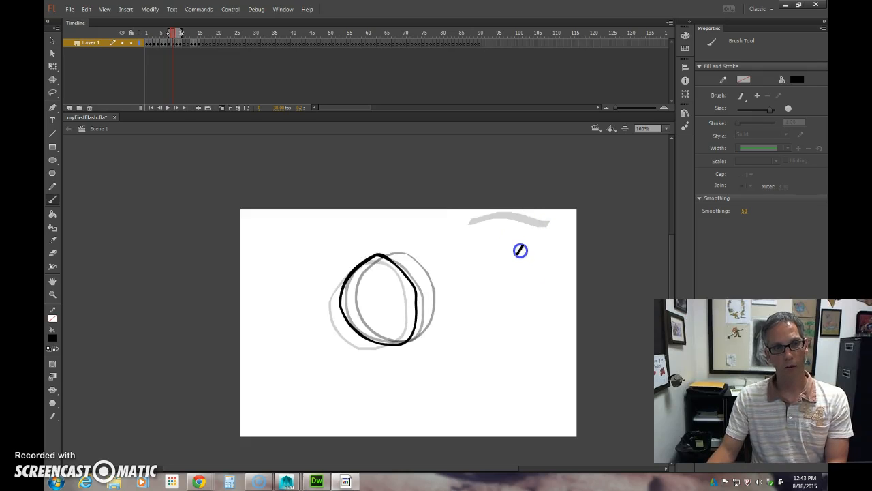
Step backward and forward through the first eight frames to examine the motion of the new strokes.
{"action": "key", "text": "comma"}
{"action": "key", "text": "comma"}
{"action": "key", "text": "comma"}
{"action": "key", "text": "comma"}
{"action": "key", "text": "comma"}
{"action": "key", "text": "comma"}
{"action": "key", "text": "period"}
{"action": "key", "text": "period"}
{"action": "key", "text": "period"}
{"action": "key", "text": "period"}
{"action": "key", "text": "period"}
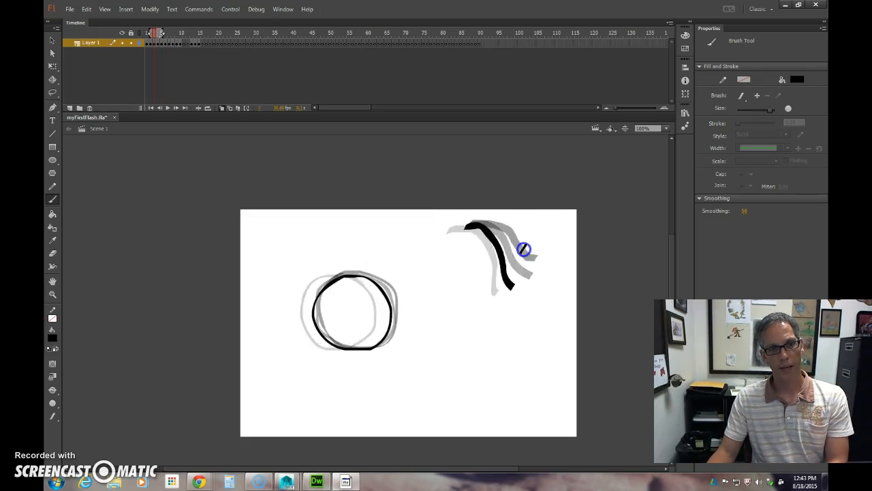
{"action": "key", "text": "period"}
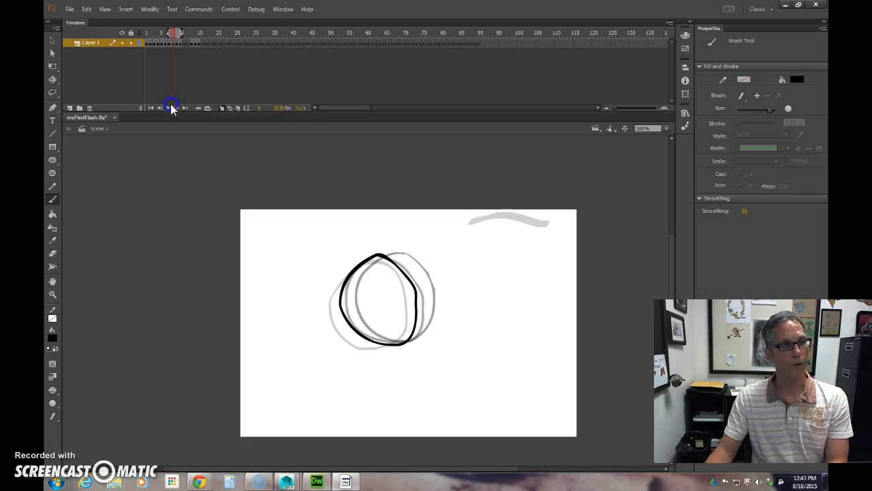
Turn off onion skinning and step forward and back through the opening frames from frame 1 to review the drawings.
{"action": "left_click", "coordinate": [222, 107]}
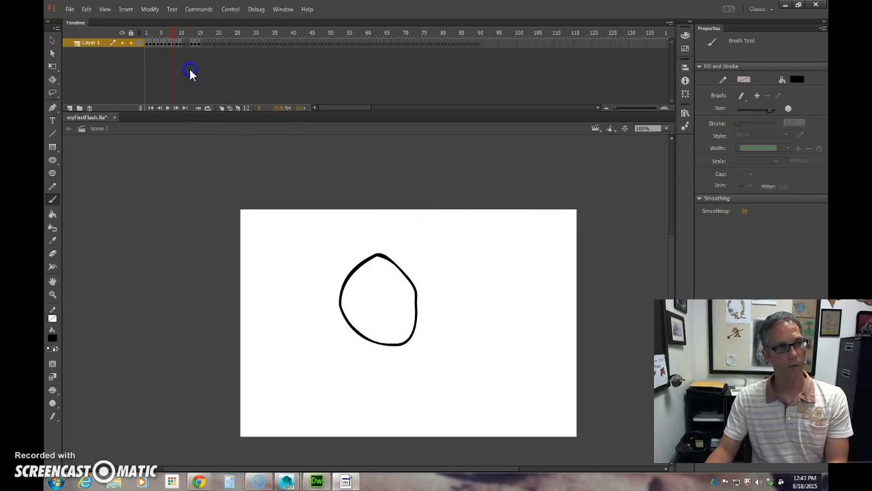
{"action": "mouse_move", "coordinate": [176, 35]}
{"action": "left_mouse_down"}
{"action": "mouse_move", "coordinate": [143, 32]}
{"action": "mouse_move", "coordinate": [190, 41]}
{"action": "mouse_move", "coordinate": [137, 41]}
{"action": "left_mouse_up"}
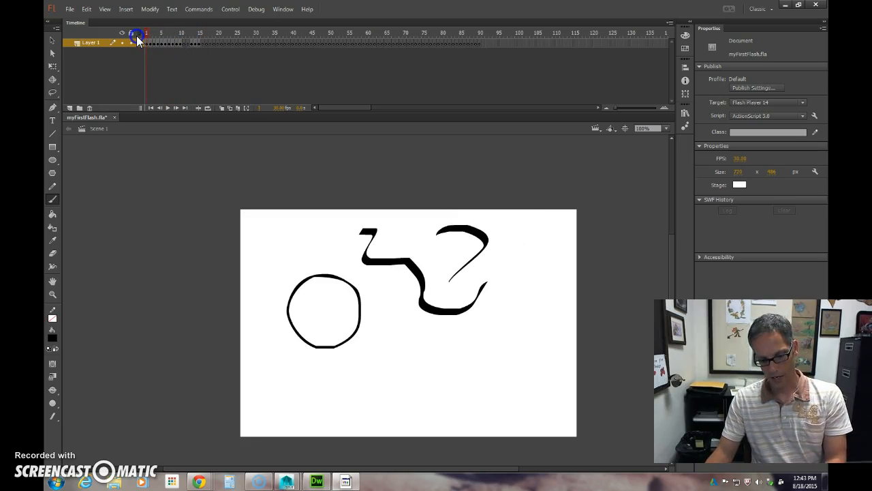
{"action": "key", "text": "period"}
{"action": "key", "text": "period"}
{"action": "key", "text": "period"}
{"action": "key", "text": "period"}
{"action": "key", "text": "period"}
{"action": "key", "text": "period"}
{"action": "key", "text": "period"}
{"action": "key", "text": "period"}
{"action": "key", "text": "comma"}
{"action": "key", "text": "comma"}
{"action": "key", "text": "comma"}
{"action": "key", "text": "comma"}
{"action": "key", "text": "comma"}
{"action": "key", "text": "comma"}
{"action": "key", "text": "comma"}
{"action": "key", "text": "comma"}
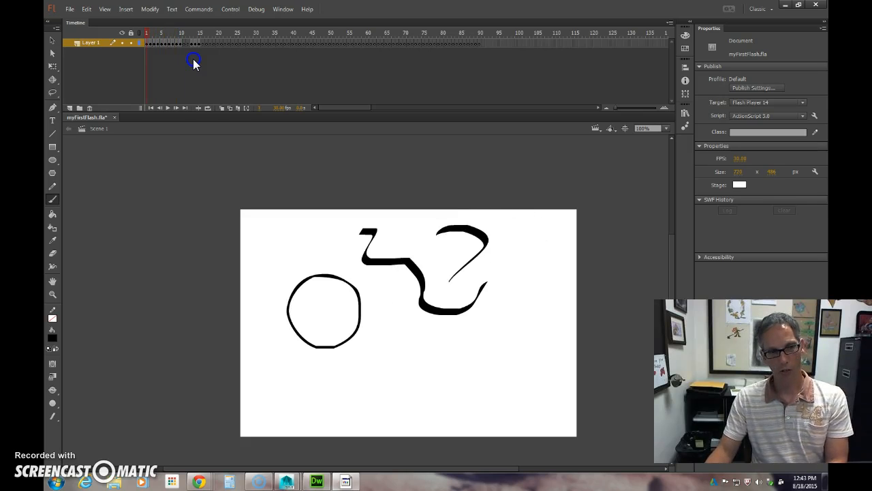
Test the movie in its own preview window and close the preview.
{"action": "key", "text": "ctrl+Return"}
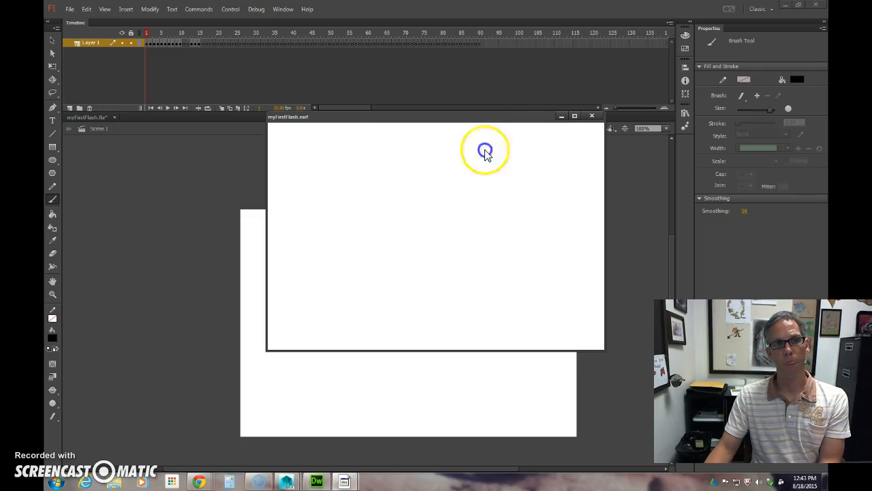
{"action": "left_click", "coordinate": [592, 116]}
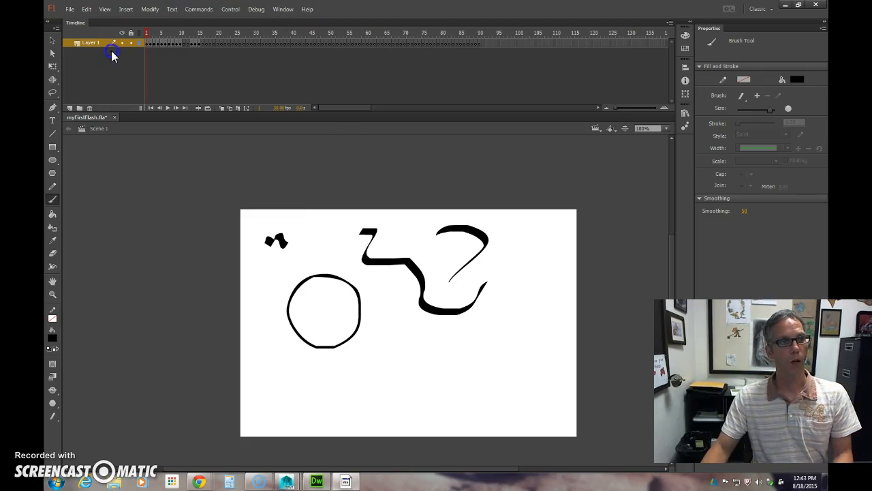
On frame 20, brush a short thick diagonal stroke in the upper-left part of the stage.
{"action": "left_click_drag", "start_coordinate": [147, 32], "coordinate": [221, 35]}
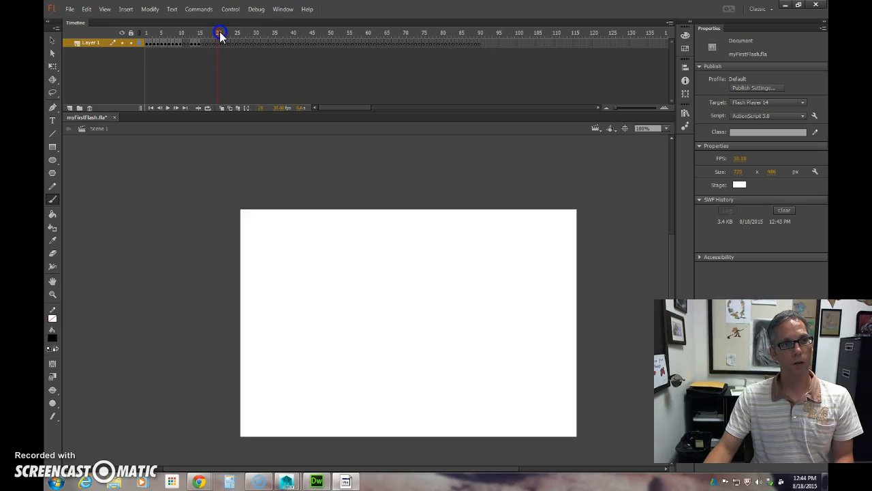
{"action": "left_click_drag", "start_coordinate": [296, 258], "coordinate": [317, 276]}
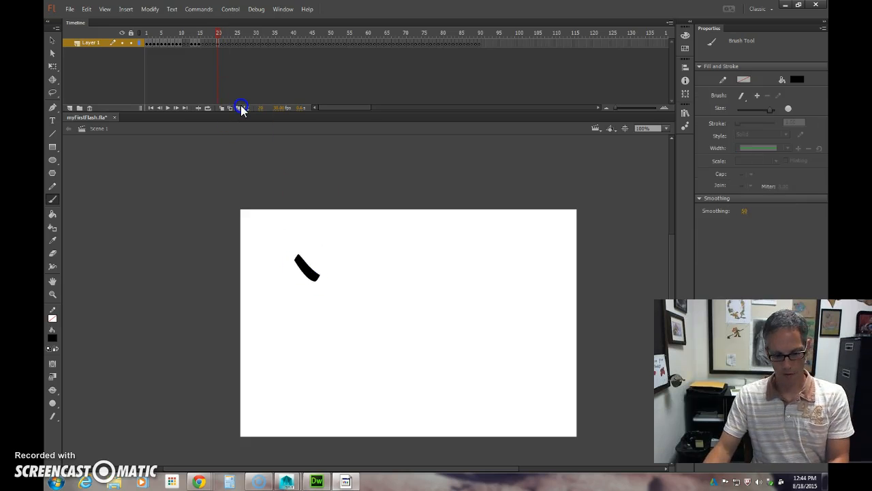
Brush single strokes of varying direction at scattered places on the stage across frames 21 to 26.
{"action": "key", "text": "period"}
{"action": "left_click_drag", "start_coordinate": [541, 224], "coordinate": [560, 249]}
{"action": "key", "text": "period"}
{"action": "key", "text": "period"}
{"action": "left_click_drag", "start_coordinate": [398, 335], "coordinate": [334, 376]}
{"action": "key", "text": "period"}
{"action": "left_click_drag", "start_coordinate": [383, 262], "coordinate": [398, 240]}
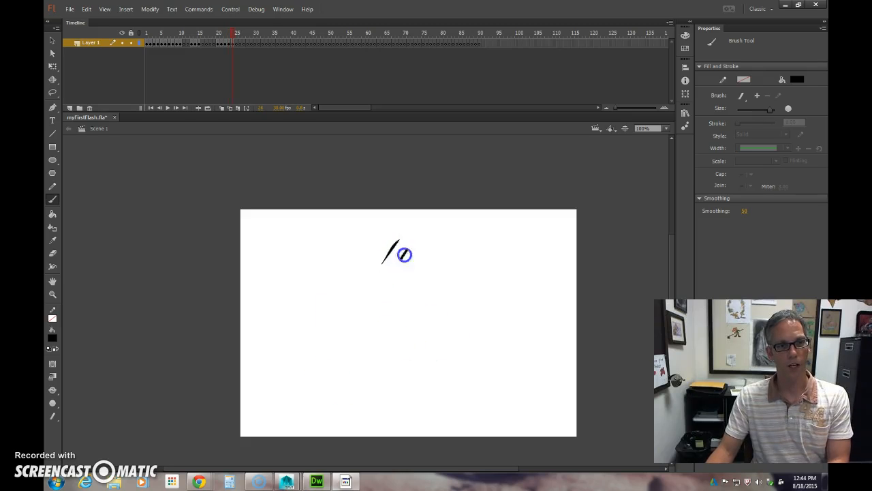
{"action": "left_click_drag", "start_coordinate": [444, 297], "coordinate": [433, 317]}
{"action": "key", "text": "period"}
{"action": "mouse_move", "coordinate": [260, 237]}
{"action": "left_mouse_down"}
{"action": "mouse_move", "coordinate": [286, 269]}
{"action": "mouse_move", "coordinate": [437, 319]}
{"action": "left_mouse_up"}
Brush long and short strokes at scattered stage positions on spaced-out frames between 27 and 34, leaving some frames blank.
{"action": "key", "text": "period"}
{"action": "key", "text": "period"}
{"action": "key", "text": "period"}
{"action": "key", "text": "period"}
{"action": "key", "text": "period"}
{"action": "left_click_drag", "start_coordinate": [490, 337], "coordinate": [476, 285]}
{"action": "key", "text": "period"}
{"action": "left_click_drag", "start_coordinate": [519, 257], "coordinate": [412, 389]}
{"action": "key", "text": "period"}
{"action": "key", "text": "period"}
{"action": "left_click_drag", "start_coordinate": [369, 316], "coordinate": [319, 276]}
On frame 35, brush three separate short strokes: one at the upper middle, one at the lower left and one right of centre.
{"action": "key", "text": "period"}
{"action": "left_click_drag", "start_coordinate": [375, 257], "coordinate": [403, 284]}
{"action": "left_click_drag", "start_coordinate": [368, 370], "coordinate": [336, 390]}
{"action": "left_click_drag", "start_coordinate": [439, 336], "coordinate": [443, 351]}
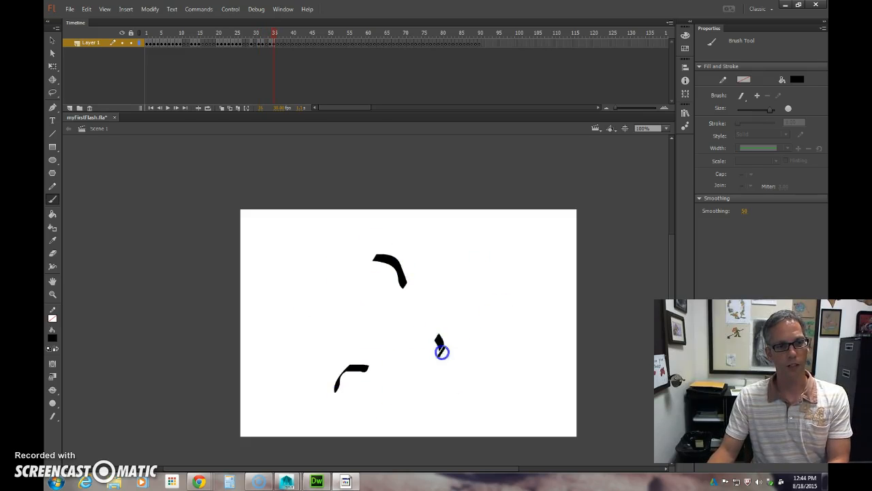
Brush a long diagonal and a hooked stroke on frame 38, and a short stroke in the upper-left area of frame 39.
{"action": "key", "text": "period"}
{"action": "key", "text": "period"}
{"action": "key", "text": "period"}
{"action": "left_click_drag", "start_coordinate": [491, 392], "coordinate": [415, 350]}
{"action": "left_click_drag", "start_coordinate": [388, 270], "coordinate": [359, 240]}
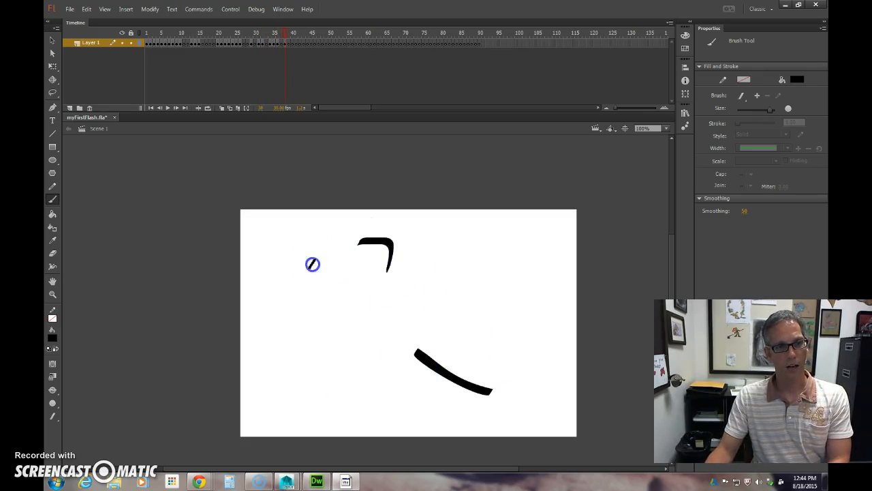
{"action": "key", "text": "period"}
{"action": "left_click_drag", "start_coordinate": [311, 262], "coordinate": [282, 296]}
Step back through the scribbled frames from frame 39 and play the timeline to preview the random strokes.
{"action": "key", "text": "comma"}
{"action": "key", "text": "comma"}
{"action": "key", "text": "comma"}
{"action": "key", "text": "comma"}
{"action": "key", "text": "comma"}
{"action": "key", "text": "comma"}
{"action": "key", "text": "comma"}
{"action": "key", "text": "comma"}
{"action": "key", "text": "comma"}
{"action": "key", "text": "comma"}
{"action": "key", "text": "comma"}
{"action": "key", "text": "comma"}
{"action": "key", "text": "comma"}
{"action": "key", "text": "comma"}
{"action": "key", "text": "comma"}
{"action": "key", "text": "comma"}
{"action": "key", "text": "comma"}
{"action": "key", "text": "comma"}
{"action": "key", "text": "comma"}
{"action": "key", "text": "comma"}
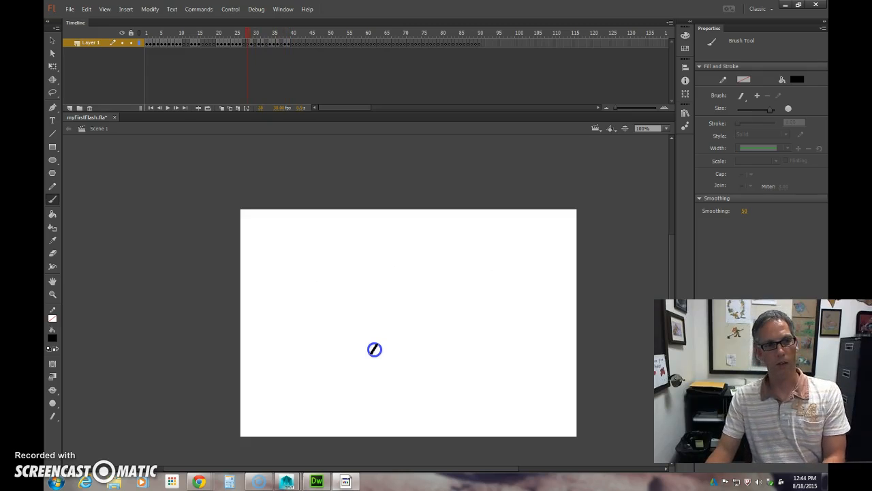
{"action": "key", "text": "Return"}
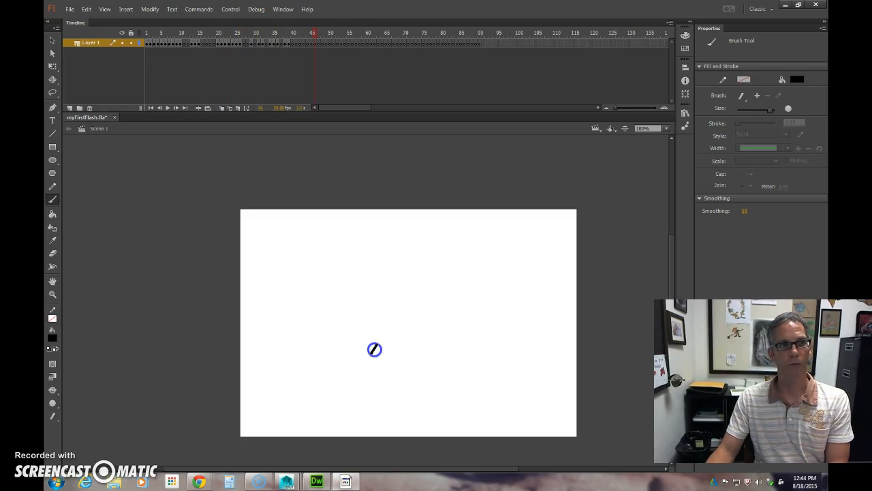
{"action": "left_click", "coordinate": [490, 422]}
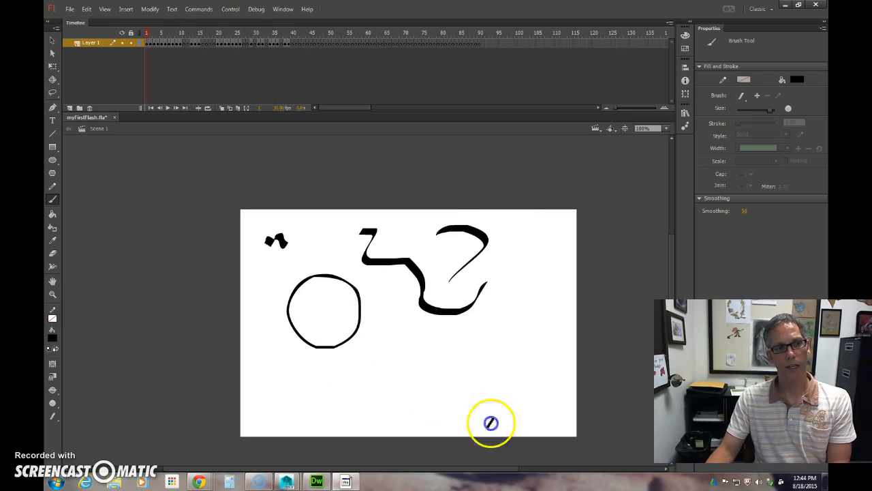
{"action": "left_click", "coordinate": [366, 285]}
Brush a short horizontal bar in the stage's upper-left area on frame 43, and redraw it slightly lower on frame 44 with onion skinning on.
{"action": "left_click_drag", "start_coordinate": [275, 234], "coordinate": [331, 233]}
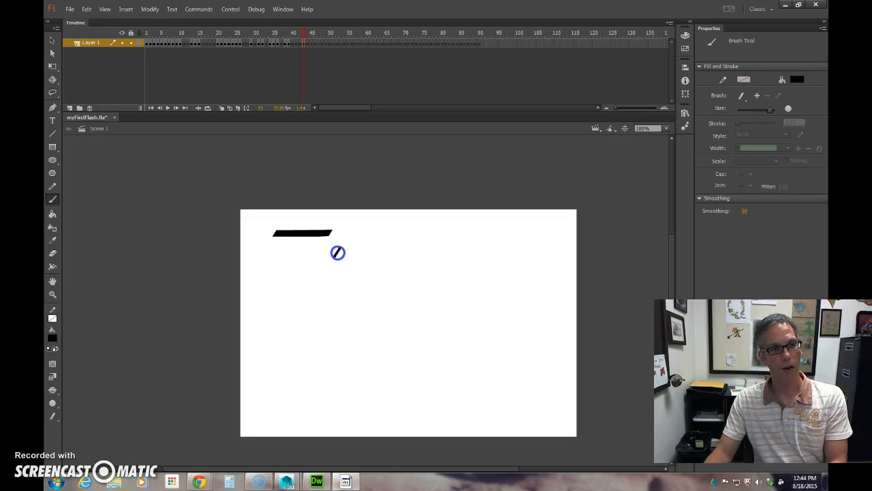
{"action": "key", "text": "period"}
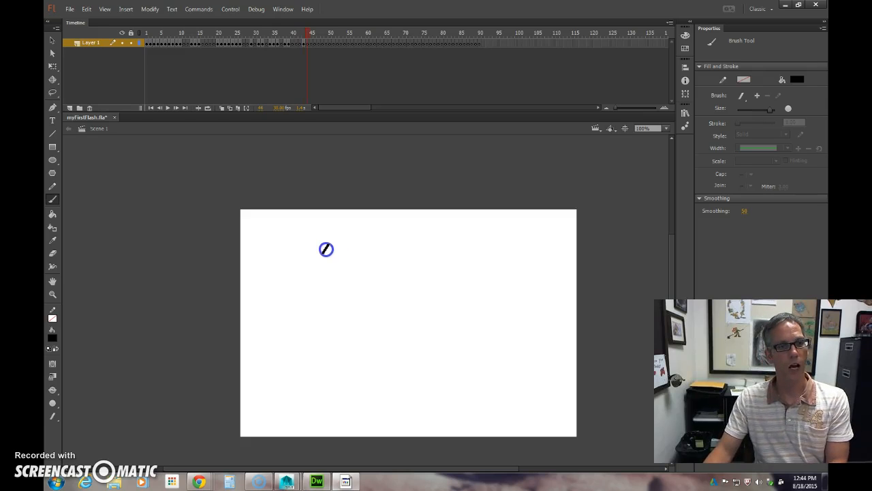
{"action": "left_click", "coordinate": [223, 108]}
{"action": "left_click_drag", "start_coordinate": [274, 236], "coordinate": [327, 236]}
Redraw the horizontal bar on frames 45 to 47, shifting it slightly downward from each onion-skinned previous drawing.
{"action": "key", "text": "period"}
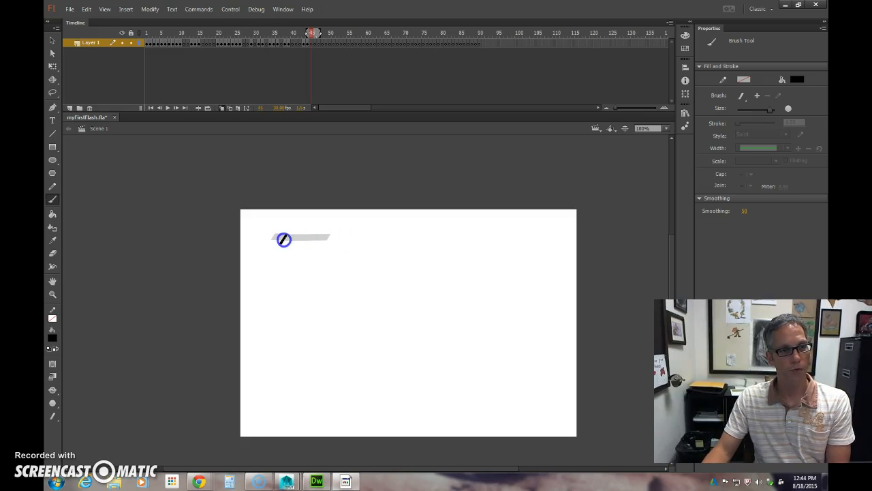
{"action": "left_click_drag", "start_coordinate": [273, 239], "coordinate": [326, 239]}
{"action": "key", "text": "period"}
{"action": "left_click_drag", "start_coordinate": [272, 241], "coordinate": [329, 241]}
{"action": "key", "text": "period"}
{"action": "left_click_drag", "start_coordinate": [273, 241], "coordinate": [325, 244]}
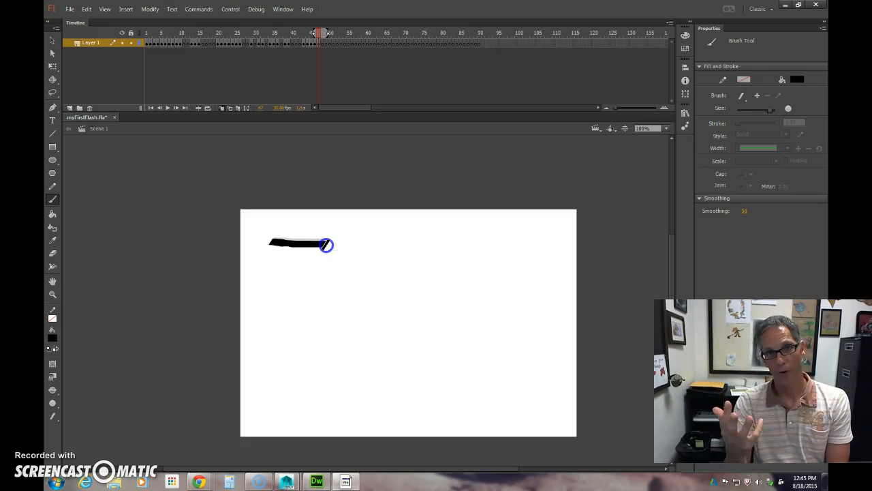
Trace the horizontal bar at nearly the same height on frames 48 to 52, using the onion-skinned drawing as guide.
{"action": "key", "text": "F7"}
{"action": "left_click_drag", "start_coordinate": [271, 242], "coordinate": [324, 243]}
{"action": "key", "text": "F7"}
{"action": "left_click_drag", "start_coordinate": [270, 241], "coordinate": [334, 239]}
{"action": "key", "text": "F7"}
{"action": "key", "text": "F7"}
{"action": "key", "text": "F7"}
{"action": "key", "text": "F7"}
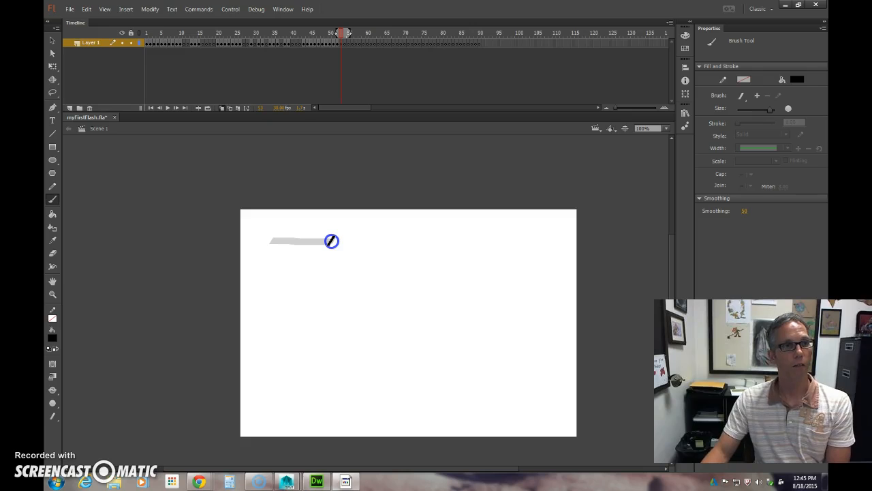
Continue the horizontal bar on frames 53 to 58, extending its right end a little further to the right.
{"action": "left_click_drag", "start_coordinate": [306, 240], "coordinate": [339, 238]}
{"action": "key", "text": "F7"}
{"action": "key", "text": "F7"}
{"action": "left_click_drag", "start_coordinate": [275, 240], "coordinate": [343, 238]}
{"action": "key", "text": "F7"}
{"action": "left_click_drag", "start_coordinate": [275, 240], "coordinate": [351, 242]}
{"action": "key", "text": "F7"}
{"action": "key", "text": "F7"}
{"action": "key", "text": "F7"}
Redraw the horizontal bar on frames 59 to 64, lowering it a little on each frame.
{"action": "left_click_drag", "start_coordinate": [283, 245], "coordinate": [346, 246]}
{"action": "key", "text": "F7"}
{"action": "left_click_drag", "start_coordinate": [283, 248], "coordinate": [345, 248]}
{"action": "key", "text": "F7"}
{"action": "left_click_drag", "start_coordinate": [284, 252], "coordinate": [347, 251]}
{"action": "key", "text": "F7"}
{"action": "left_click_drag", "start_coordinate": [281, 255], "coordinate": [345, 260]}
{"action": "key", "text": "F7"}
{"action": "key", "text": "F7"}
{"action": "left_click_drag", "start_coordinate": [280, 261], "coordinate": [346, 263]}
{"action": "key", "text": "F7"}
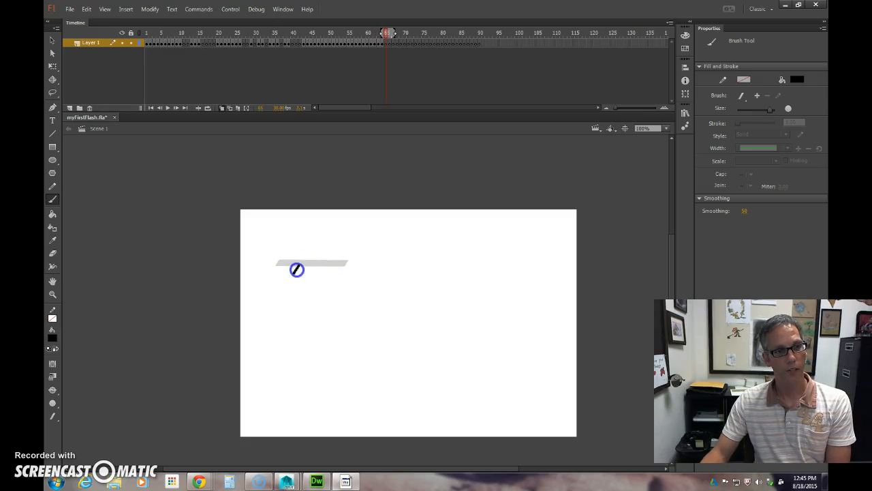
Redraw the horizontal bar on frames 65 to 68, keeping it close to the onion-skinned previous position.
{"action": "left_click_drag", "start_coordinate": [277, 267], "coordinate": [347, 265]}
{"action": "key", "text": "F7"}
{"action": "left_click_drag", "start_coordinate": [283, 270], "coordinate": [345, 268]}
{"action": "key", "text": "F7"}
{"action": "key", "text": "F7"}
{"action": "left_click_drag", "start_coordinate": [280, 267], "coordinate": [352, 268]}
{"action": "key", "text": "F7"}
Draw the horizontal bar on frames 69 to 73 at almost constant height, drifting slightly to the right.
{"action": "left_click_drag", "start_coordinate": [284, 267], "coordinate": [350, 267]}
{"action": "key", "text": "F7"}
{"action": "left_click_drag", "start_coordinate": [284, 266], "coordinate": [347, 266]}
{"action": "key", "text": "F7"}
{"action": "left_click_drag", "start_coordinate": [287, 267], "coordinate": [359, 266]}
{"action": "key", "text": "F7"}
{"action": "key", "text": "F7"}
{"action": "key", "text": "F7"}
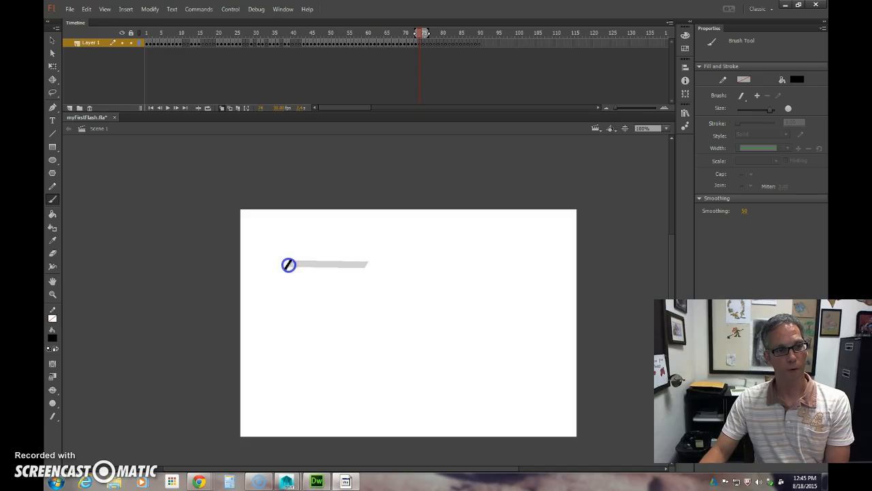
Redraw the horizontal bar on frames 74 to 77, moving it down by a slightly larger gap on each frame.
{"action": "left_click_drag", "start_coordinate": [287, 269], "coordinate": [360, 271]}
{"action": "key", "text": "F7"}
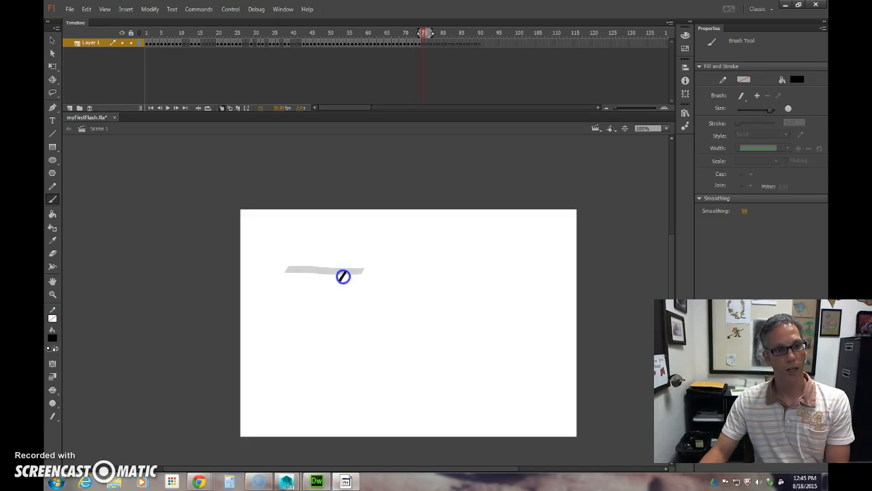
{"action": "left_click_drag", "start_coordinate": [283, 276], "coordinate": [359, 278]}
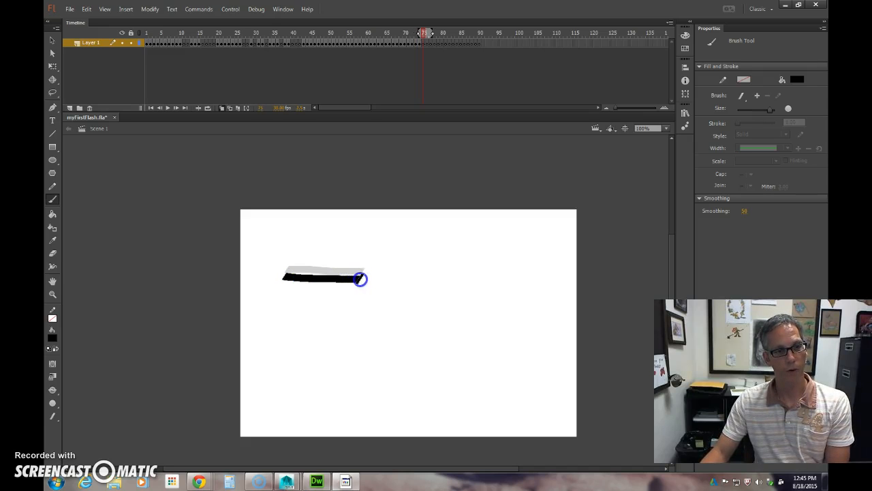
{"action": "key", "text": "F7"}
{"action": "left_click_drag", "start_coordinate": [285, 283], "coordinate": [361, 287]}
{"action": "key", "text": "F7"}
{"action": "left_click_drag", "start_coordinate": [278, 290], "coordinate": [354, 293]}
{"action": "key", "text": "F7"}
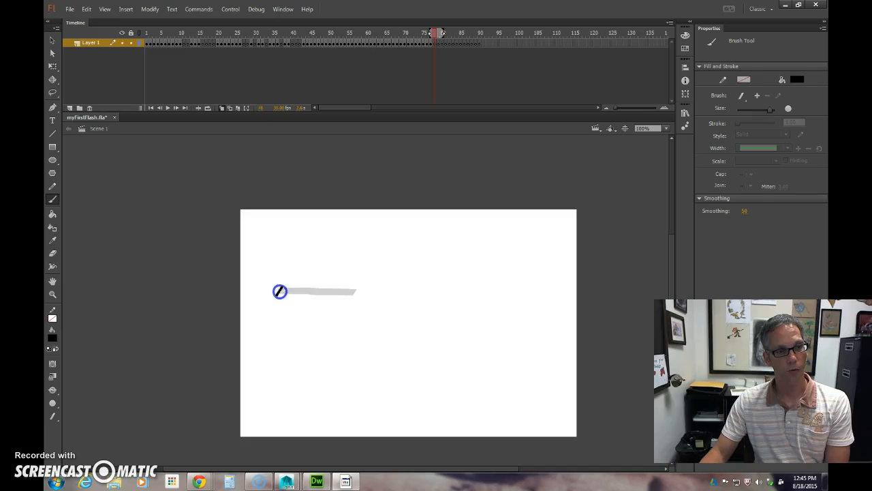
Draw the horizontal bar on frames 78 to 80 with wide downward spacing so that it falls faster, and advance to frame 81.
{"action": "left_click_drag", "start_coordinate": [275, 305], "coordinate": [350, 306]}
{"action": "key", "text": "F7"}
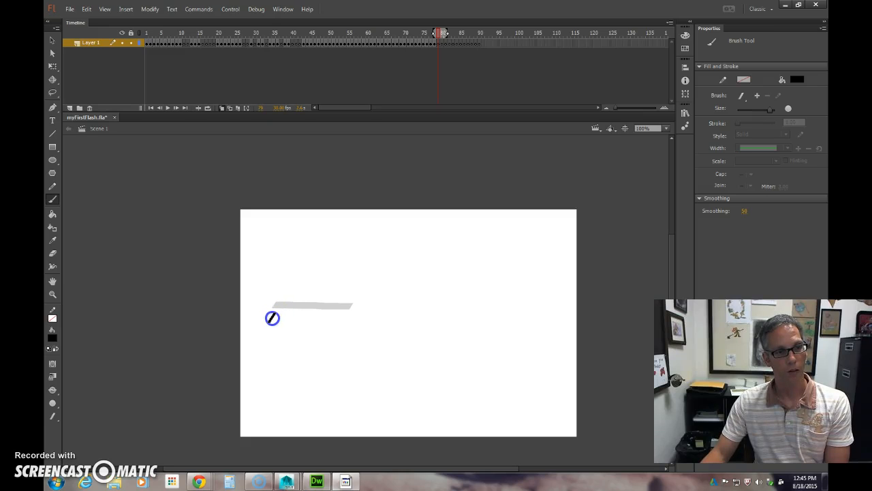
{"action": "left_click_drag", "start_coordinate": [268, 327], "coordinate": [353, 327]}
{"action": "key", "text": "F7"}
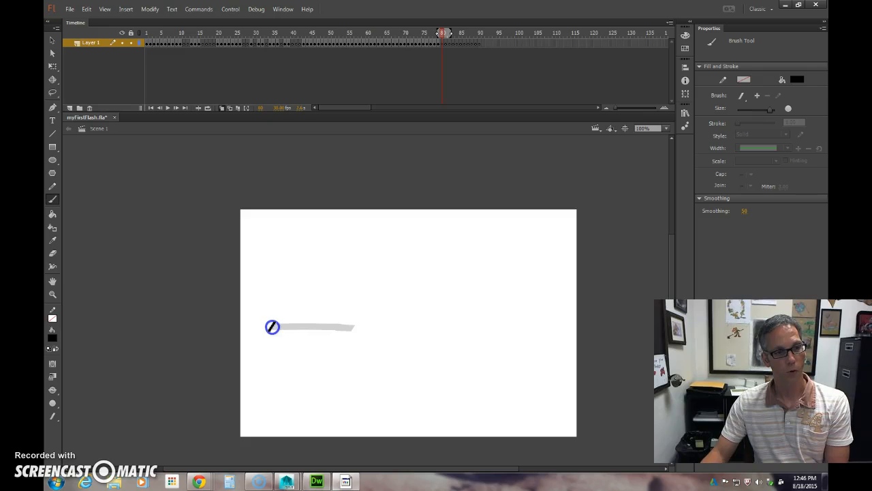
{"action": "left_click_drag", "start_coordinate": [263, 350], "coordinate": [346, 350]}
{"action": "key", "text": "F7"}
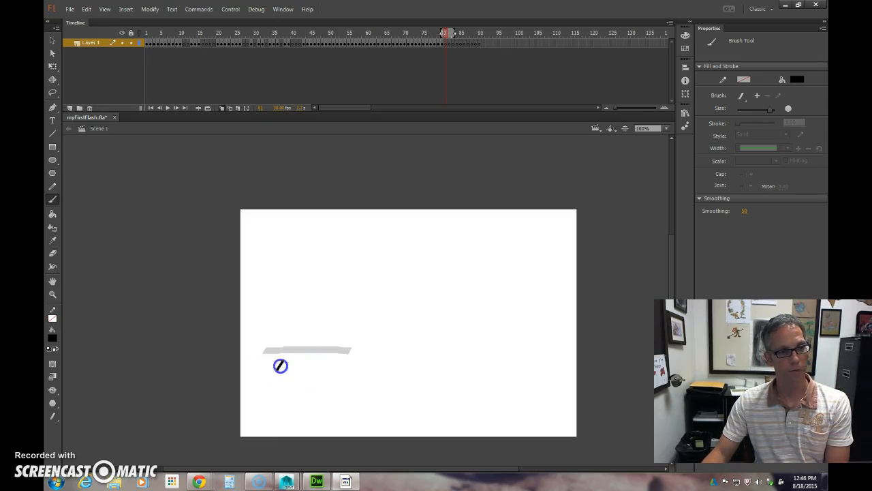